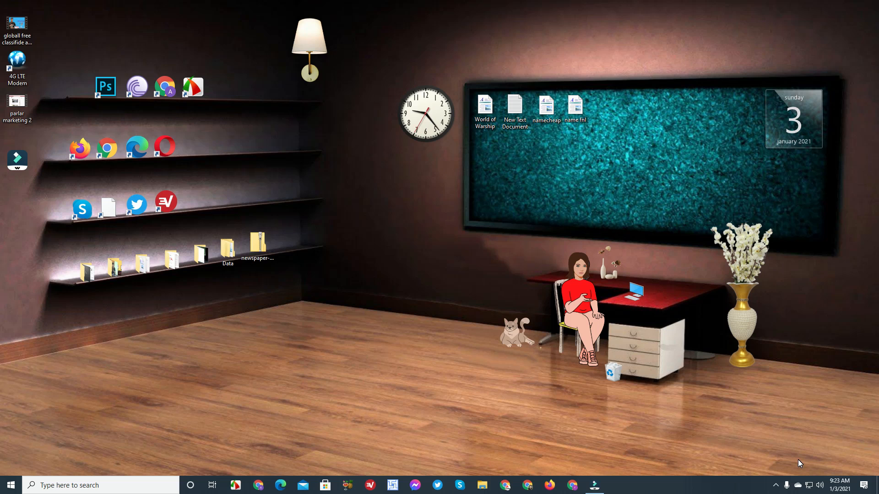
Search Chrome for 'amazon affiliate' and open the Amazon.com Associates Central result
left_click(504, 485)
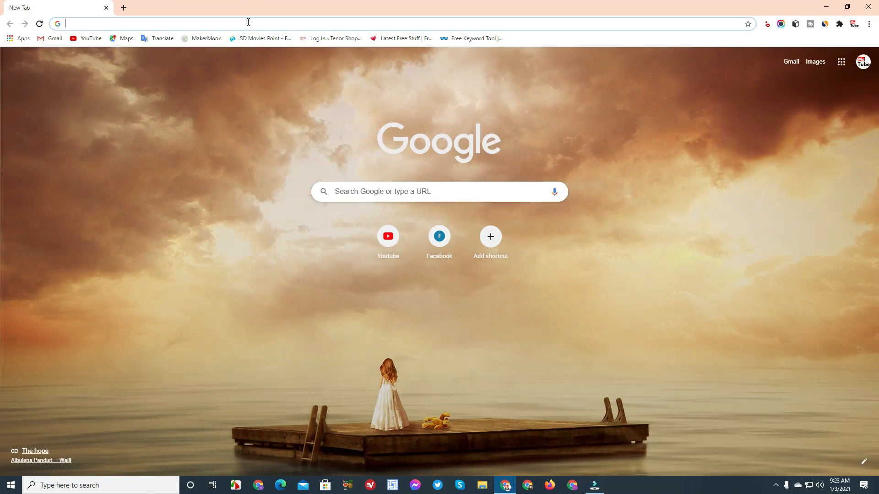
left_click(248, 22)
type("amz")
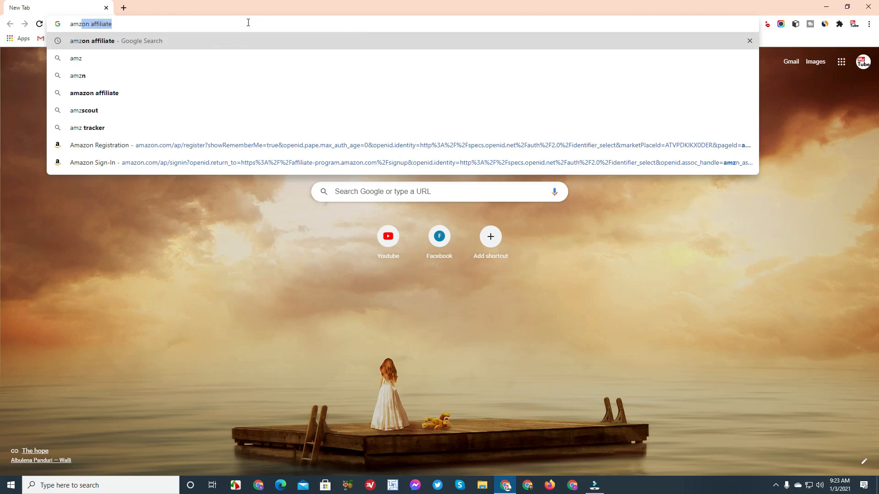
key("Return")
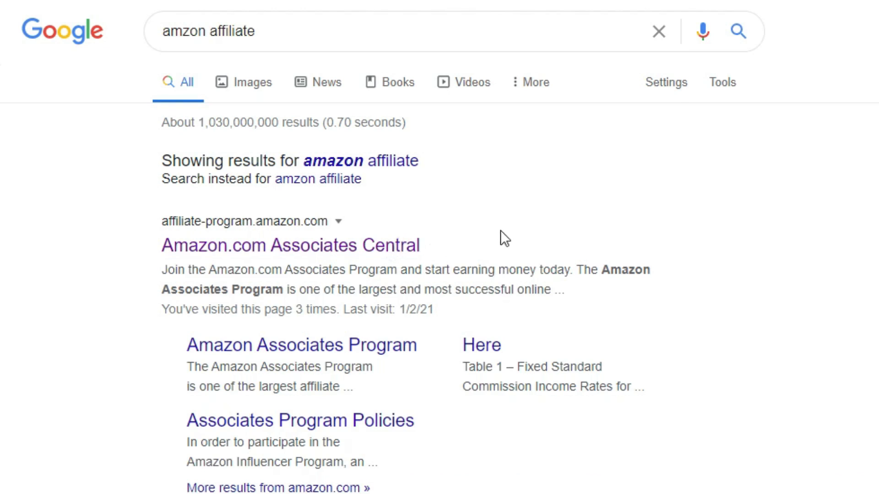
left_click(290, 246)
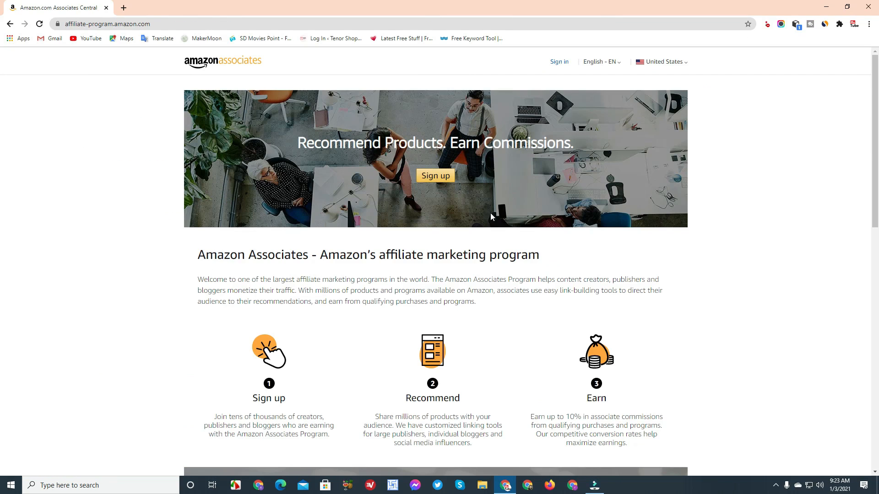
Start the Associates sign-up and choose to create a new Amazon account from sign-in
left_click(430, 183)
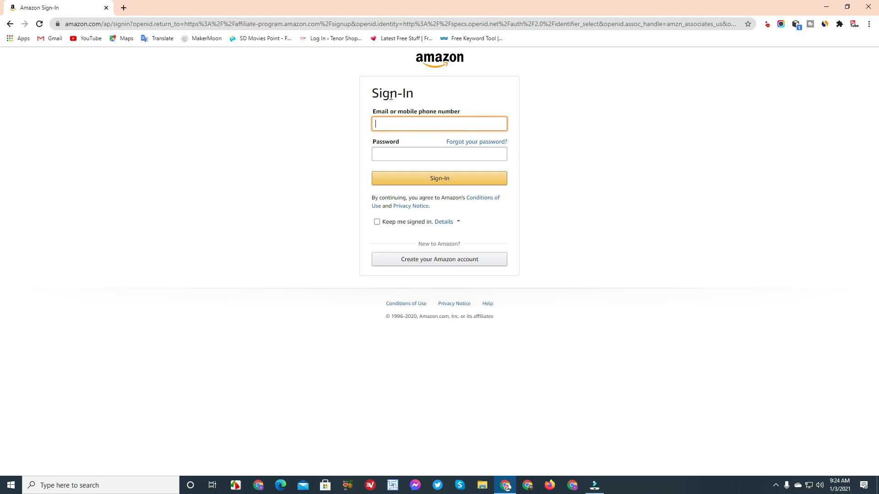
triple_click(434, 96)
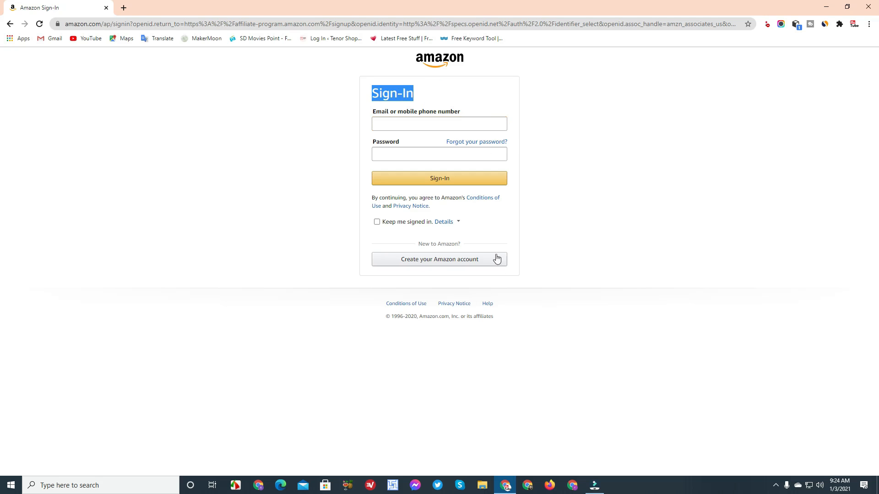
left_click(468, 260)
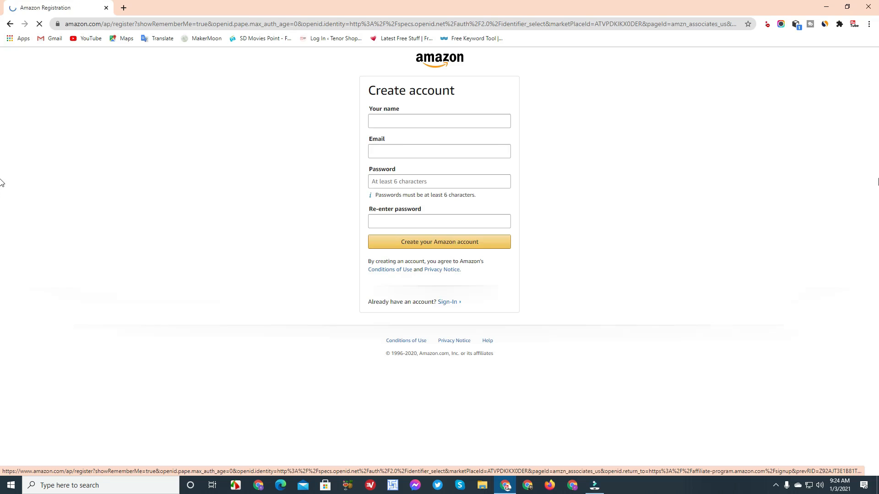
Fill the Create account form with name, email address and matching passwords, and submit it
left_click(419, 120)
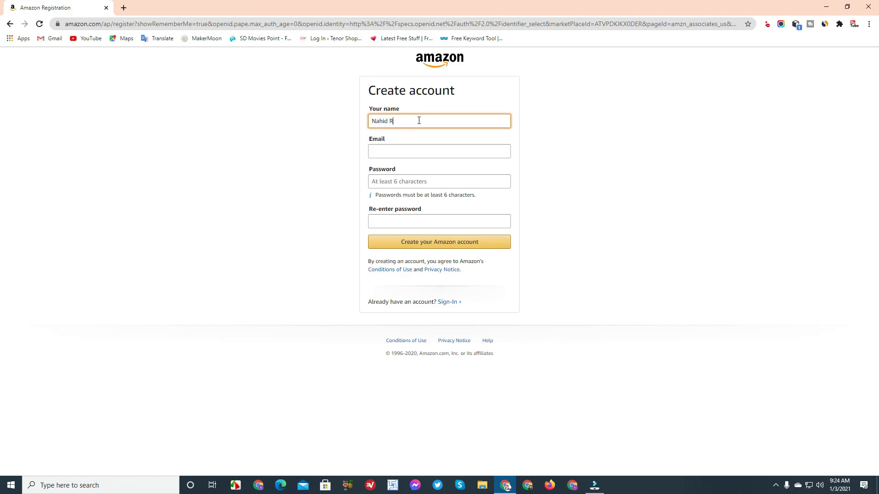
key("Tab")
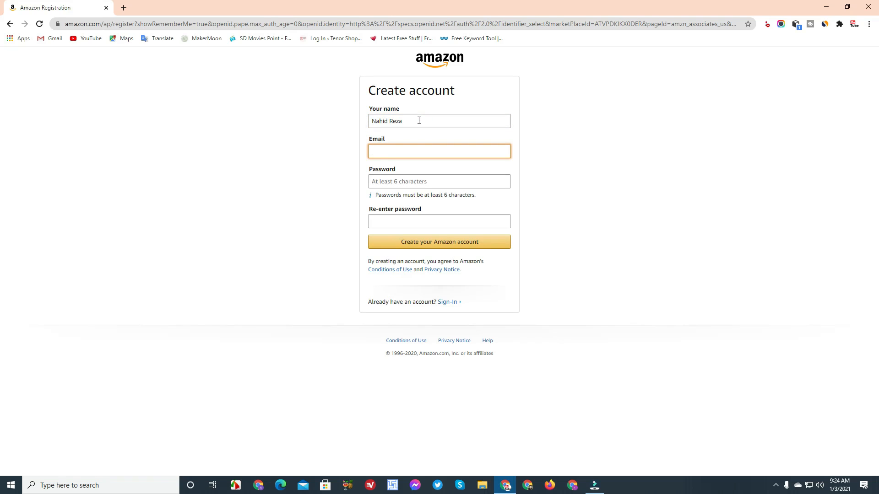
key("Tab")
type("•••••••••••••••••")
key("Tab")
type("•••••••••••••••••")
left_click(439, 245)
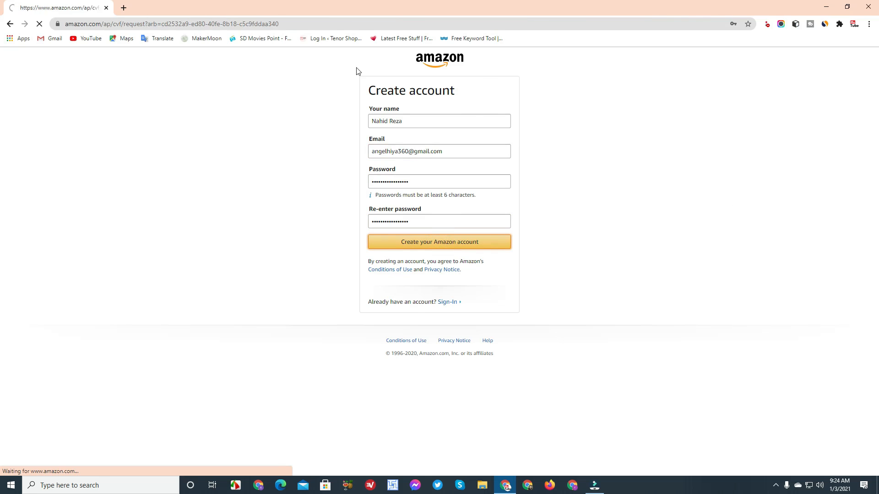
left_click(123, 8)
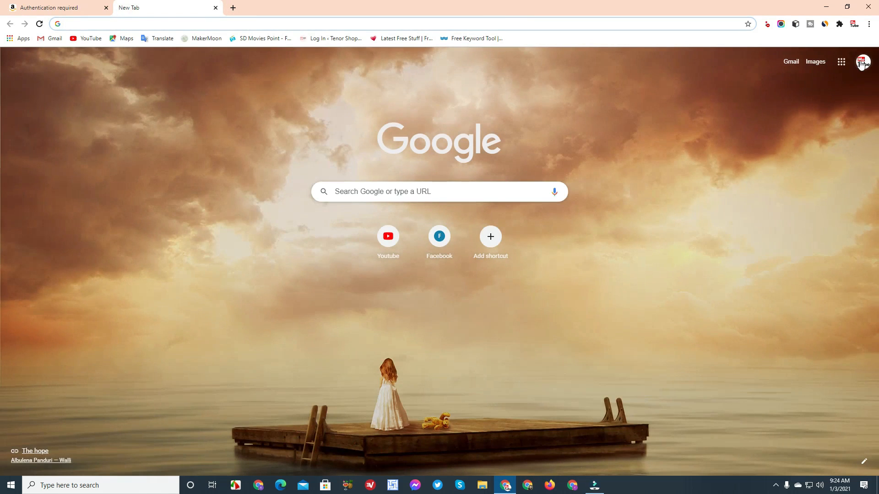
Switch to the second Google account and open Amazon's verification email in Gmail
left_click(860, 63)
left_click(752, 191)
left_click(790, 62)
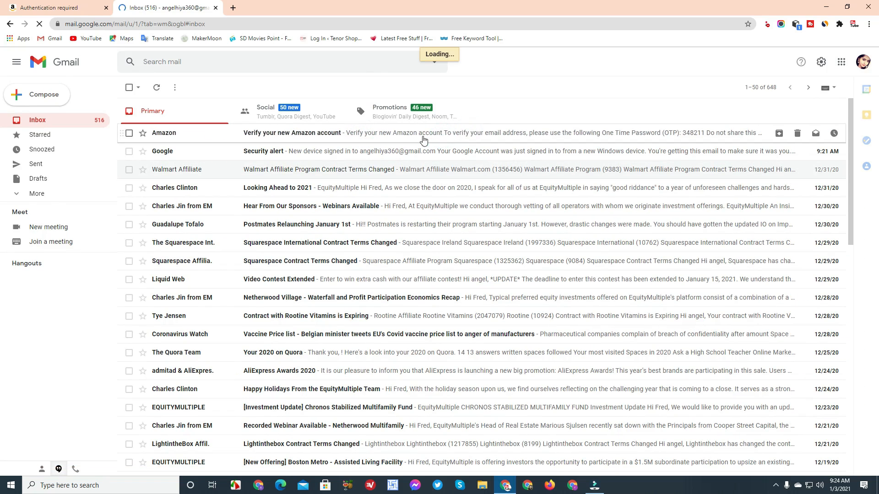
left_click(247, 133)
left_click(40, 12)
left_click(205, 9)
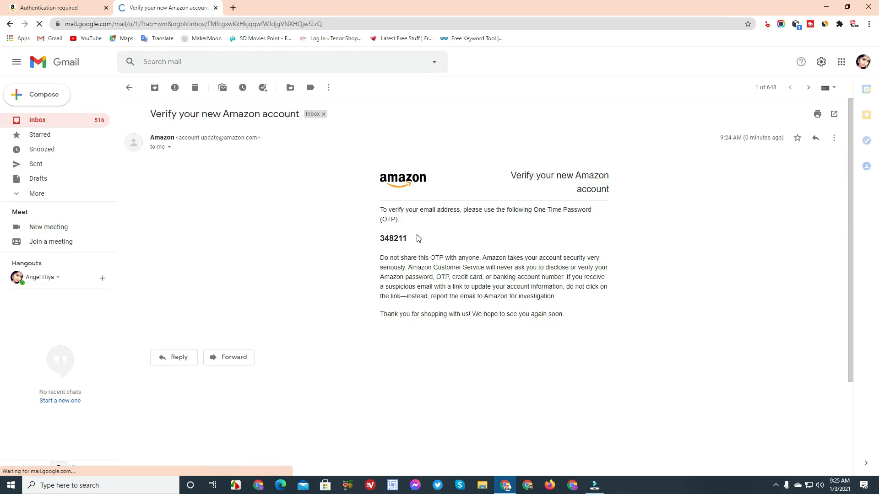
Copy the one-time code from the email and paste it into Amazon's verification field
triple_click(386, 237)
right_click(386, 237)
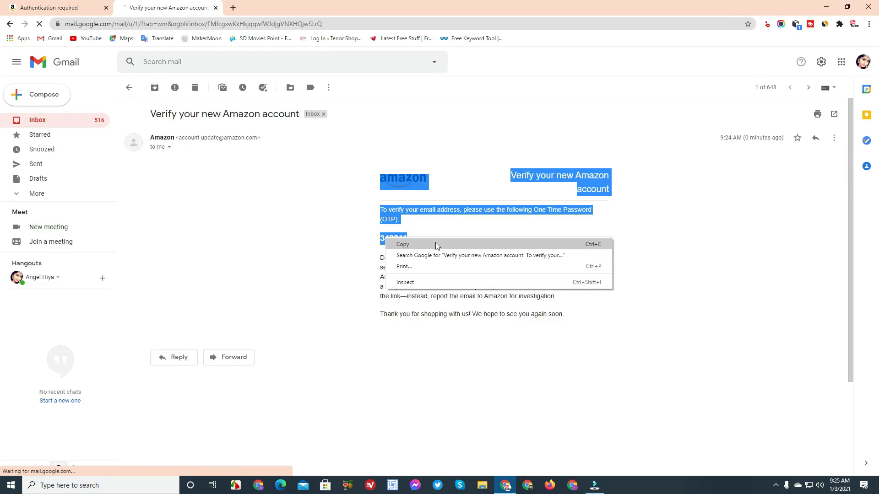
left_click(436, 234)
left_click_drag(426, 236, 381, 237)
right_click(386, 238)
left_click(402, 242)
left_click(50, 8)
left_click(407, 161)
key("ctrl+v")
Submit the verification code to finish creating the Amazon account
left_click(445, 188)
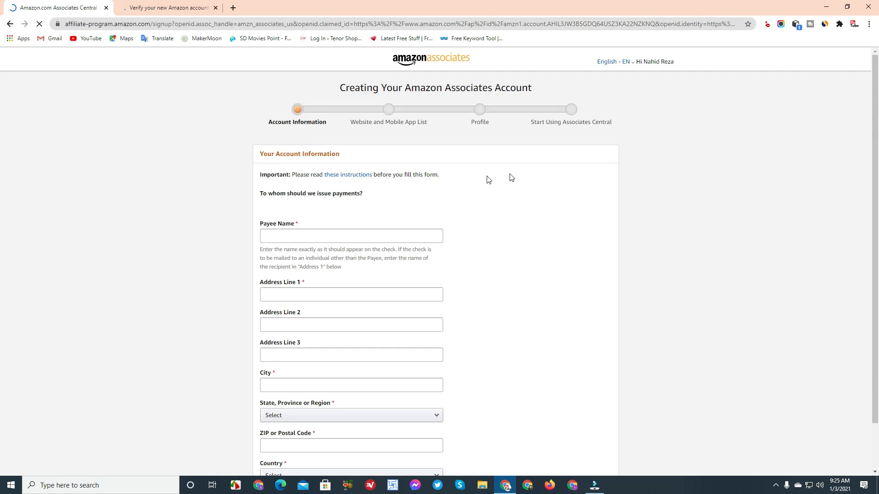
scroll(686, 156, "down", 2)
scroll(623, 221, "up", 2)
Enter the payee name, first address line and city on the account information form
left_click(297, 235)
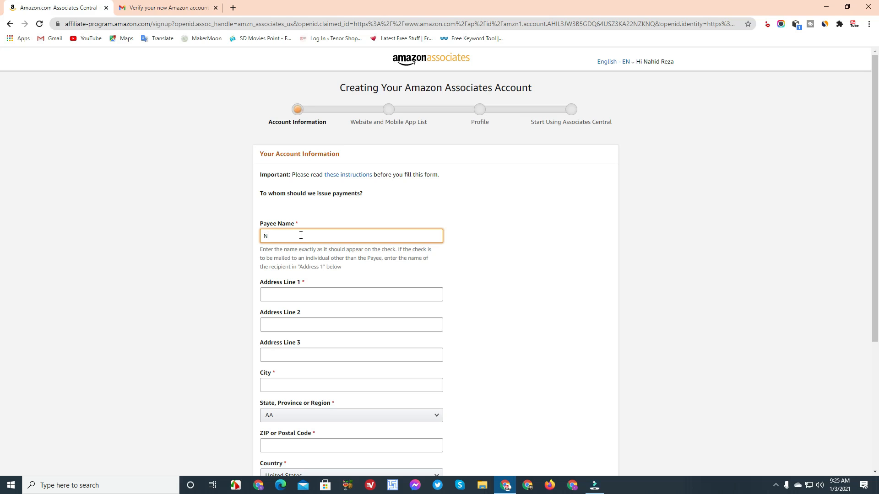
key("Tab")
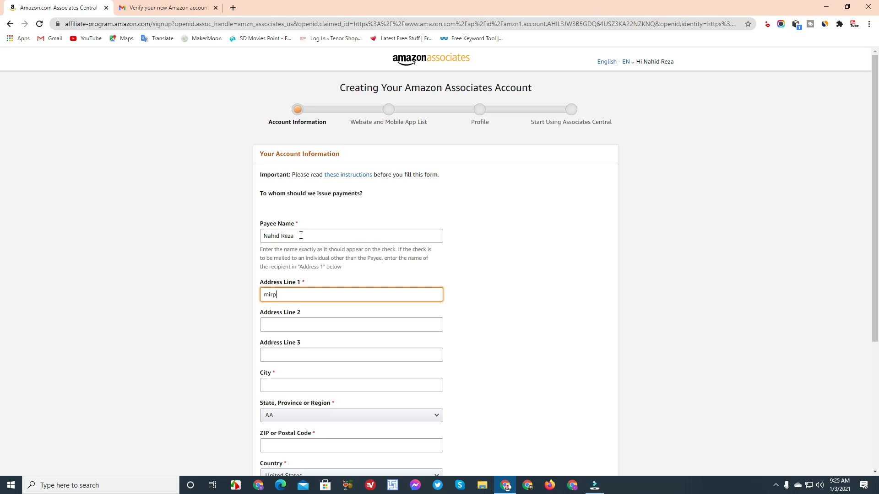
key("Tab")
key("Tab")
key("Tab")
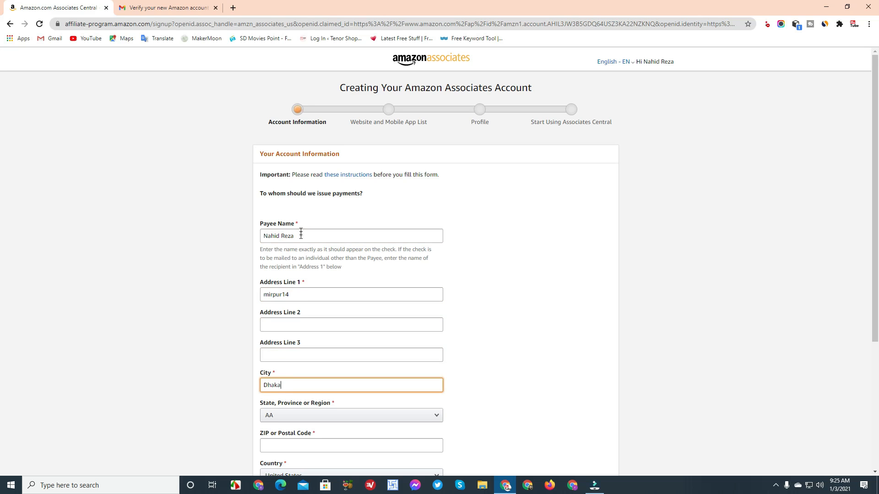
scroll(375, 279, "down", 2)
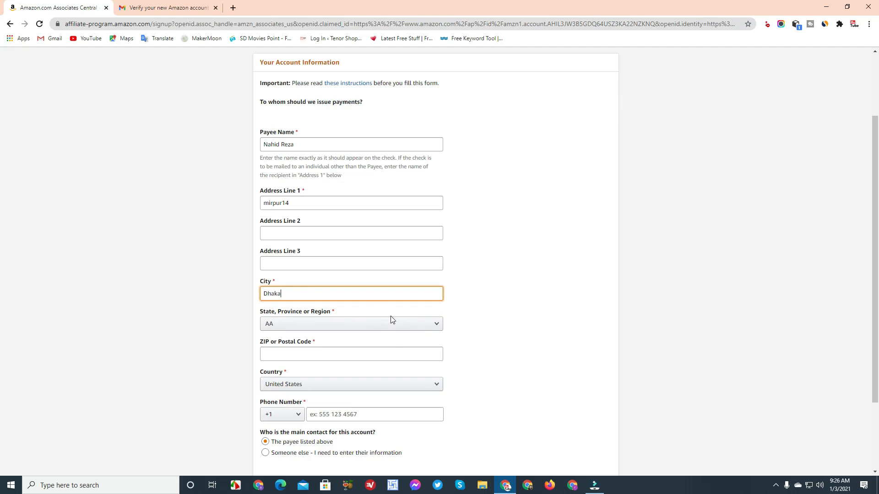
Set the country to Bangladesh and fill in the state/region and postal code 1206
left_click(366, 387)
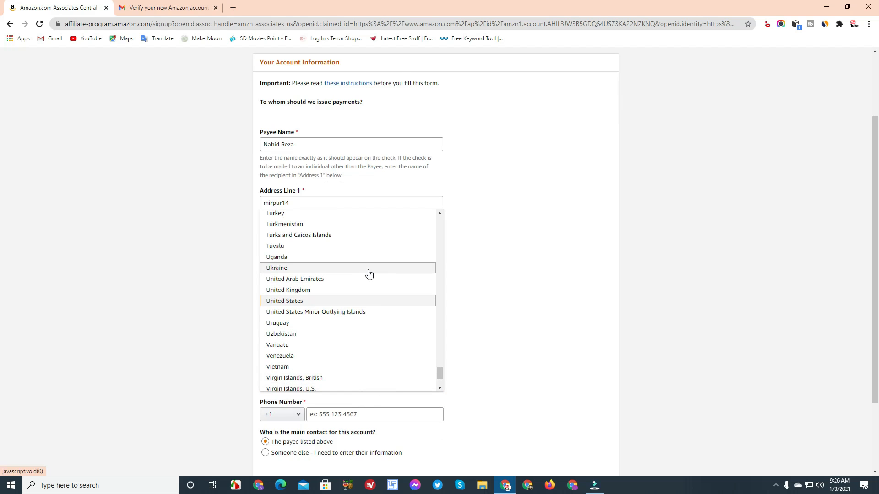
type("ban")
key("Return")
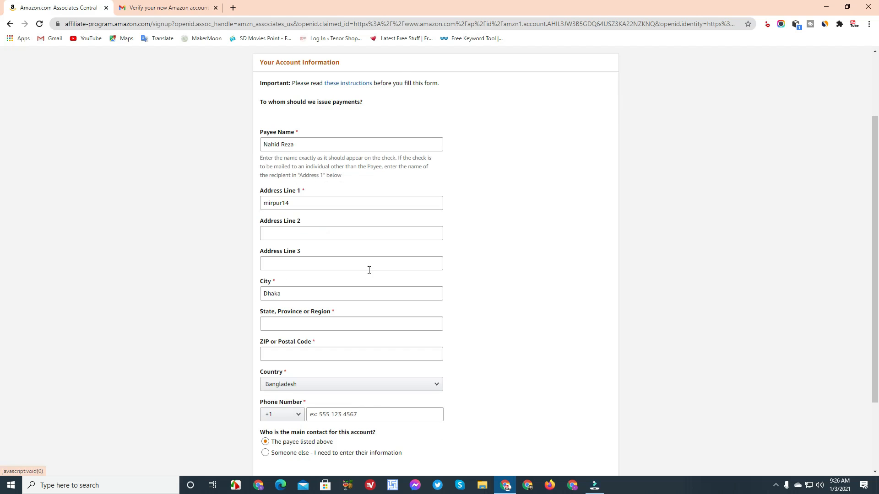
left_click(308, 320)
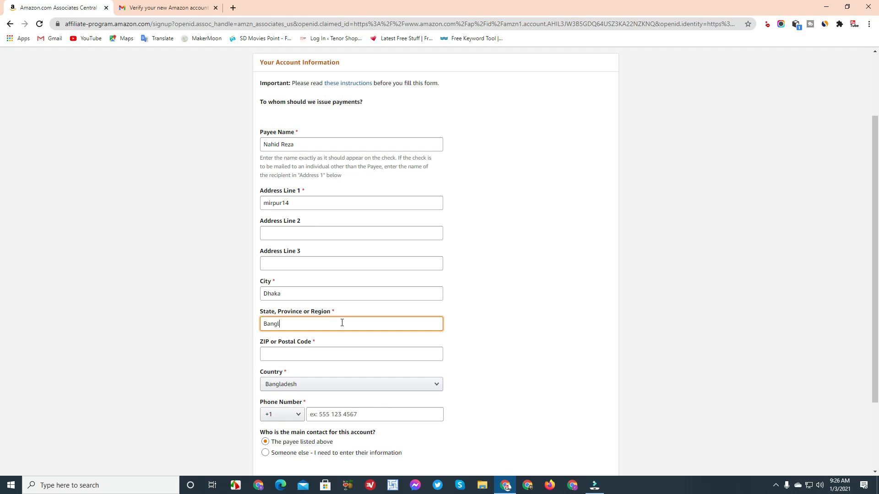
key("Tab")
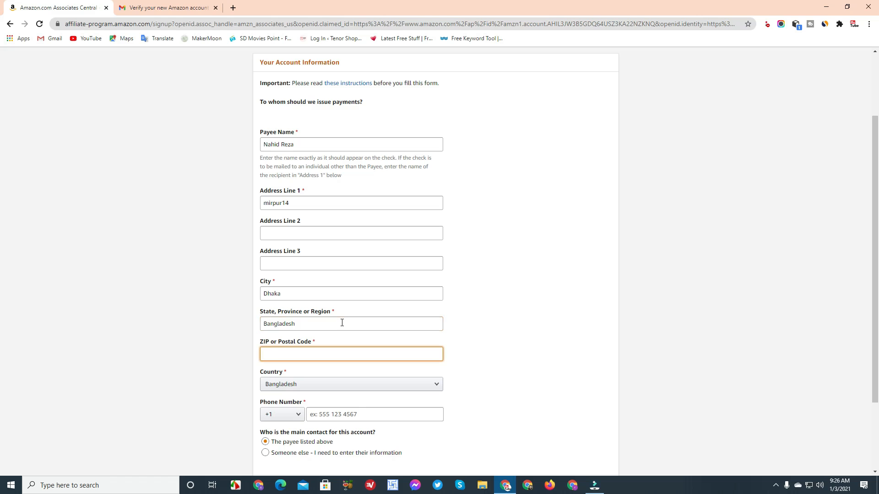
type("1206")
scroll(320, 389, "down", 1)
Choose +880 as the phone country code, enter the phone number, and submit the account information
left_click(297, 368)
scroll(293, 302, "down", 18)
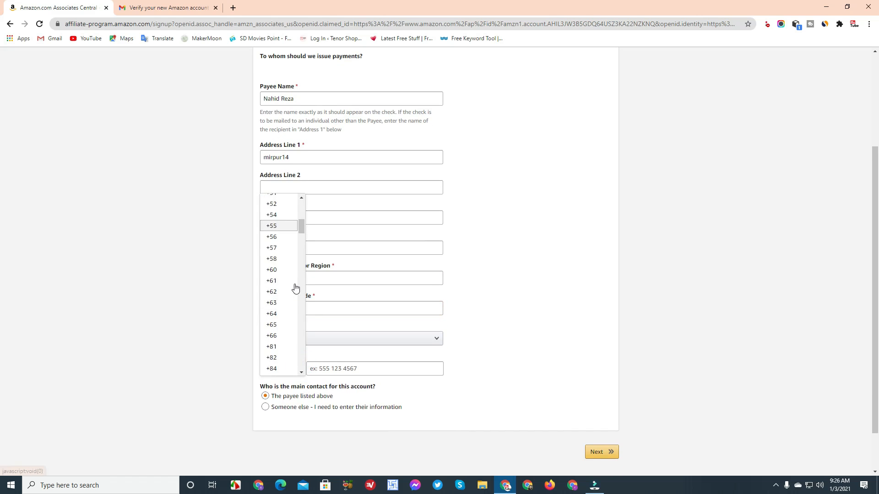
scroll(298, 296, "down", 12)
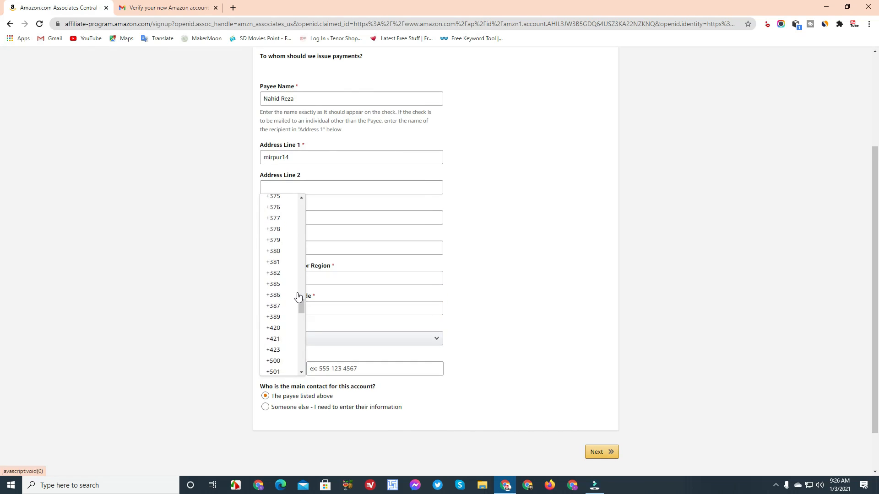
scroll(298, 296, "down", 10)
scroll(300, 296, "down", 7)
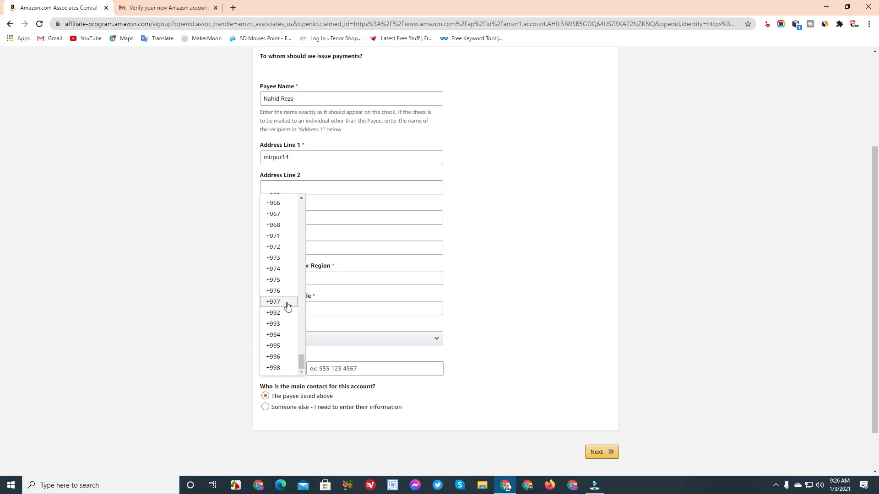
scroll(288, 293, "up", 5)
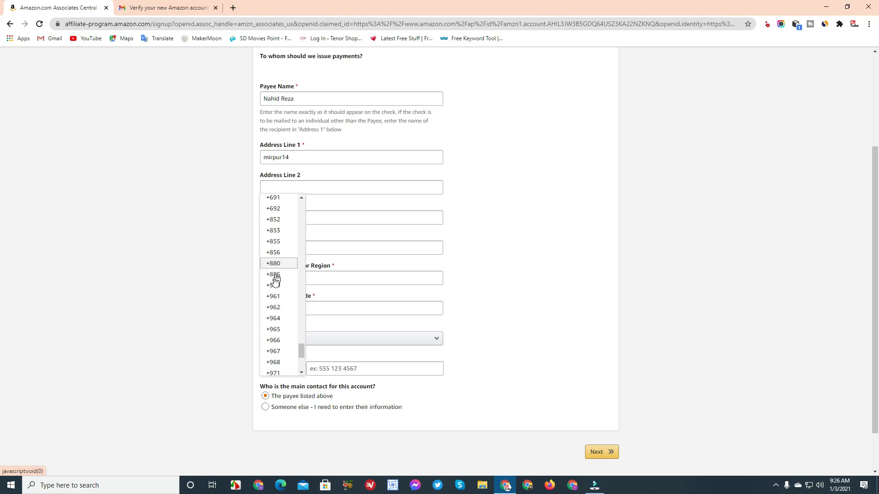
left_click(281, 264)
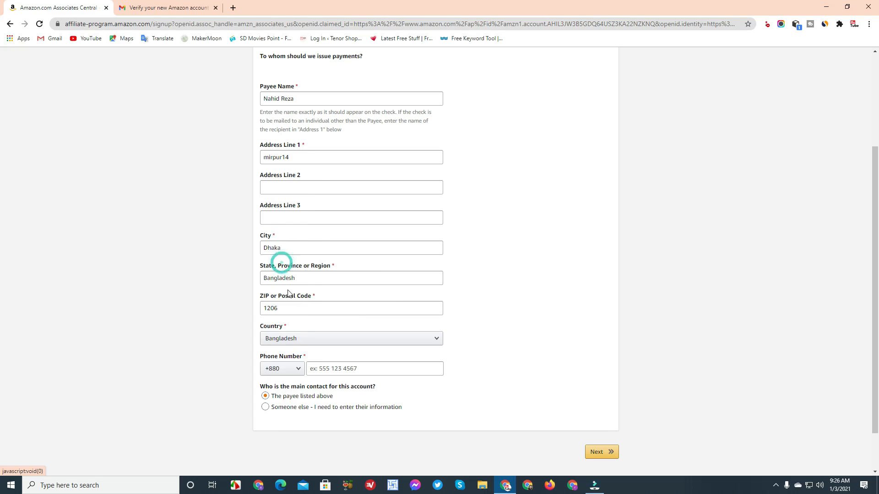
left_click(336, 366)
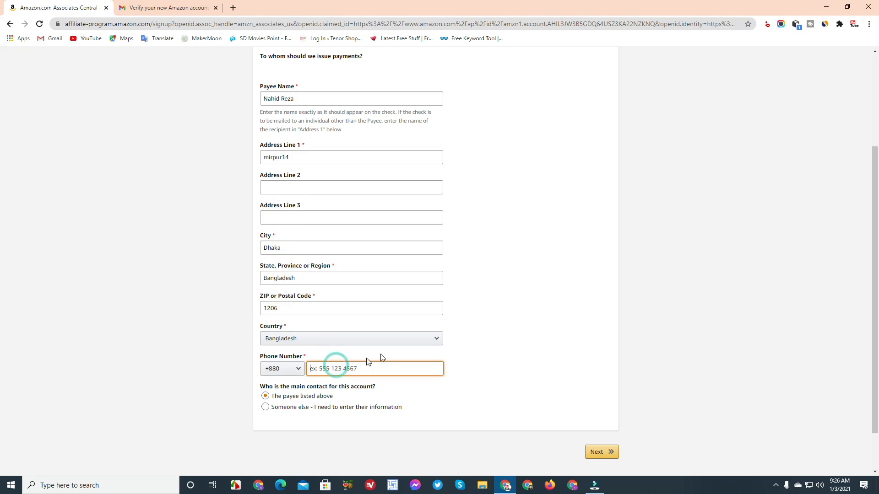
left_click(596, 452)
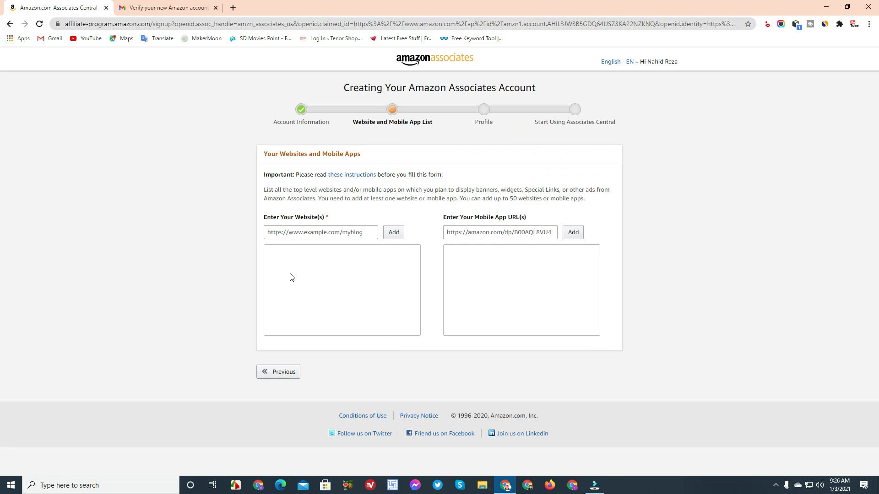
left_click(290, 273)
Add incomebazar24.blogspot.com as a website, answer No for children under 13, and confirm
left_click(300, 233)
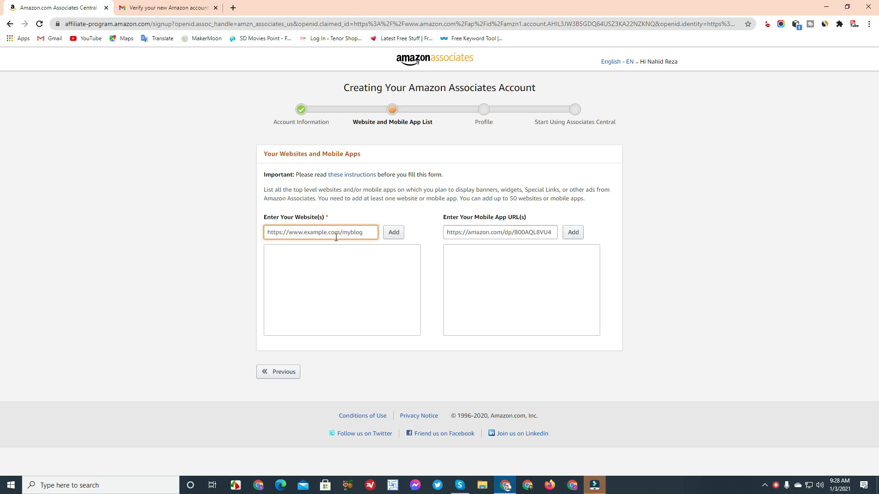
key("ctrl+v")
left_click(393, 234)
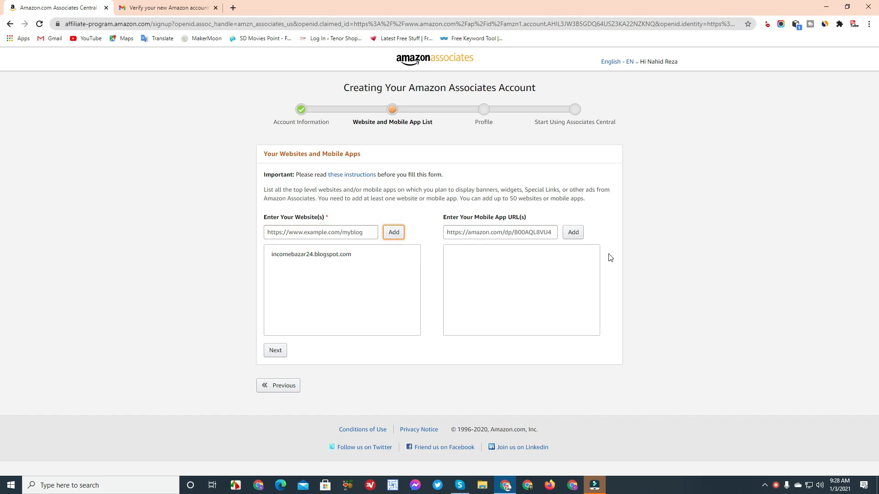
left_click(275, 351)
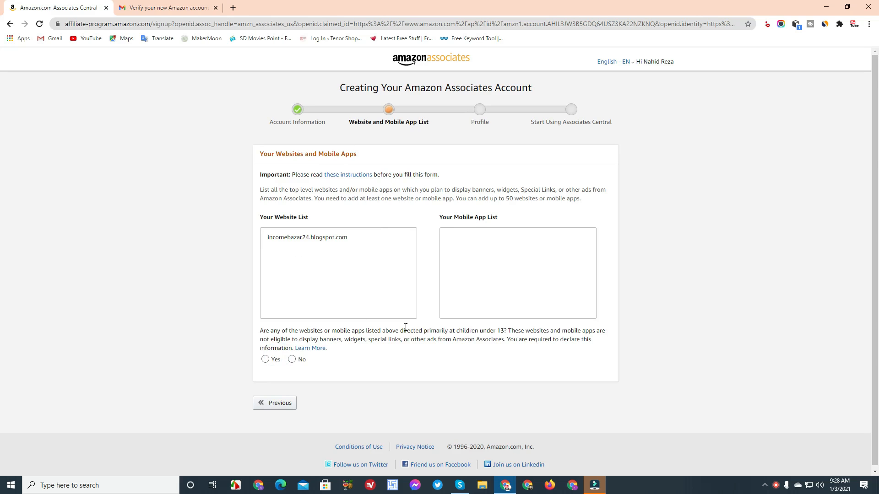
left_click(292, 360)
left_click(276, 382)
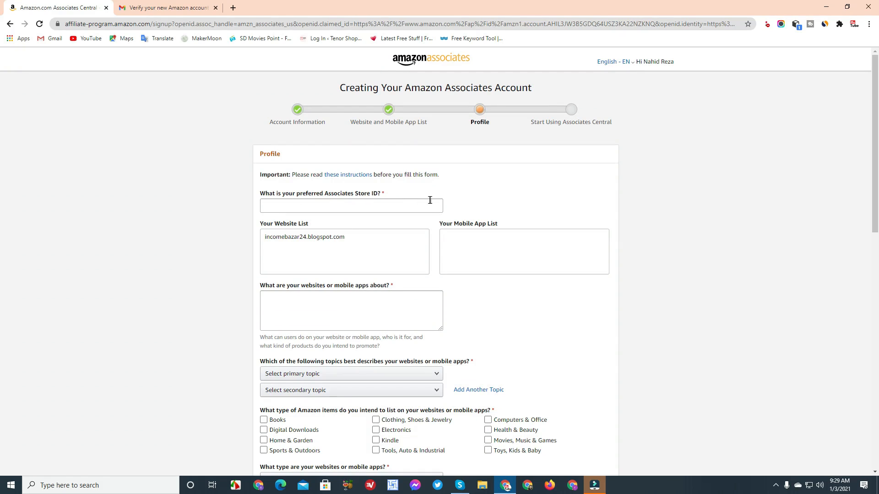
Enter a preferred Store ID on the profile
left_click(361, 209)
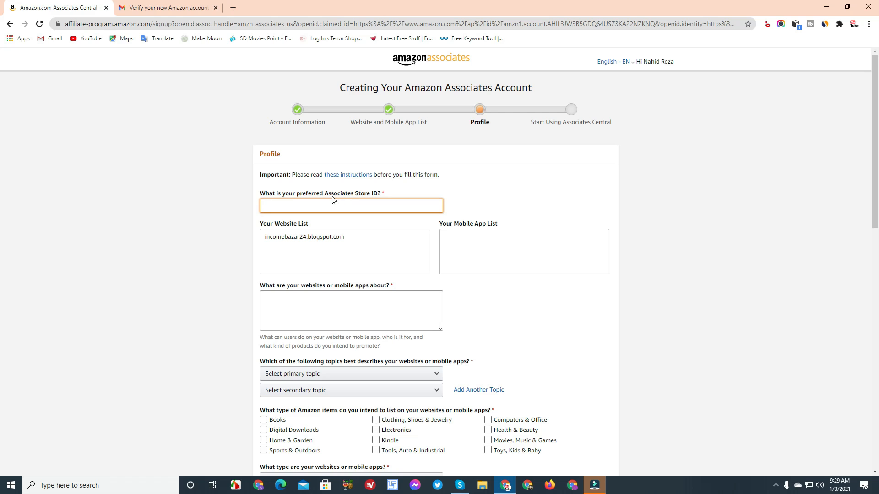
type("id255")
left_click(530, 177)
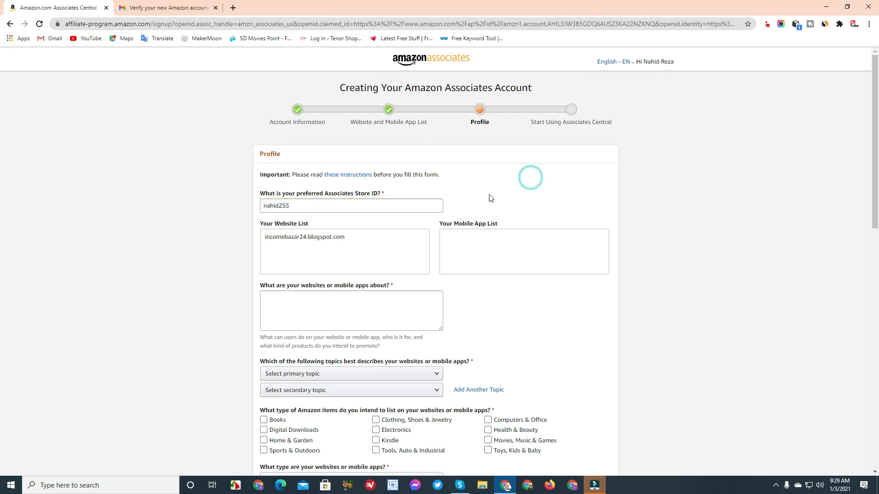
scroll(488, 196, "down", 3)
Describe the site as promoting other network affiliate offers, correcting 'basically', 'affiliate' and 'I'
left_click(284, 167)
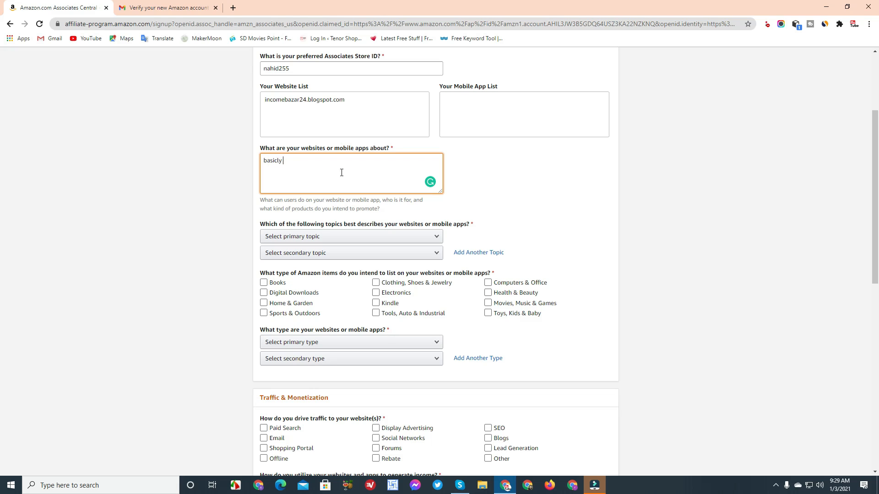
type("website blog site i")
type("will promote")
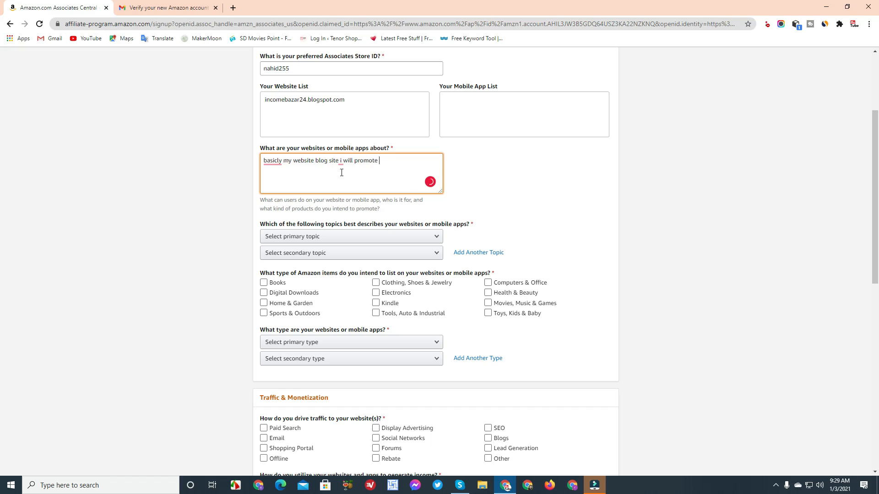
type(" on other network affilite offers")
right_click(272, 163)
left_click(276, 177)
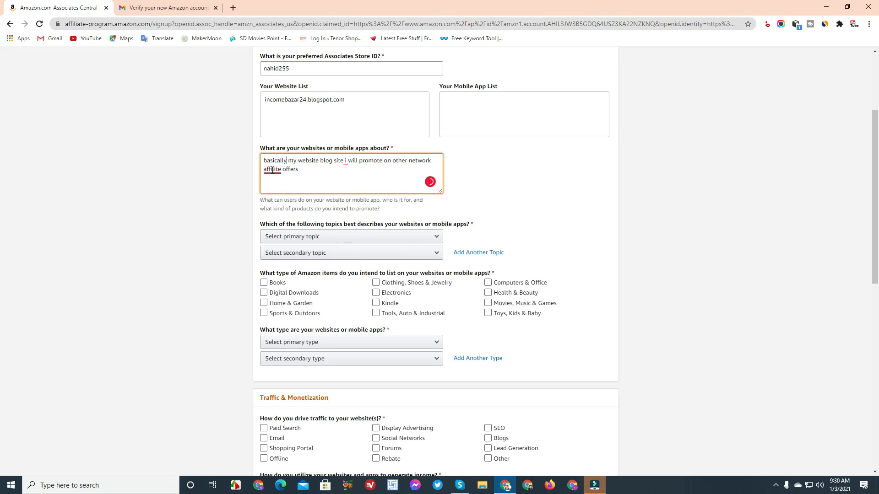
left_click(275, 183)
mouse_move(347, 162)
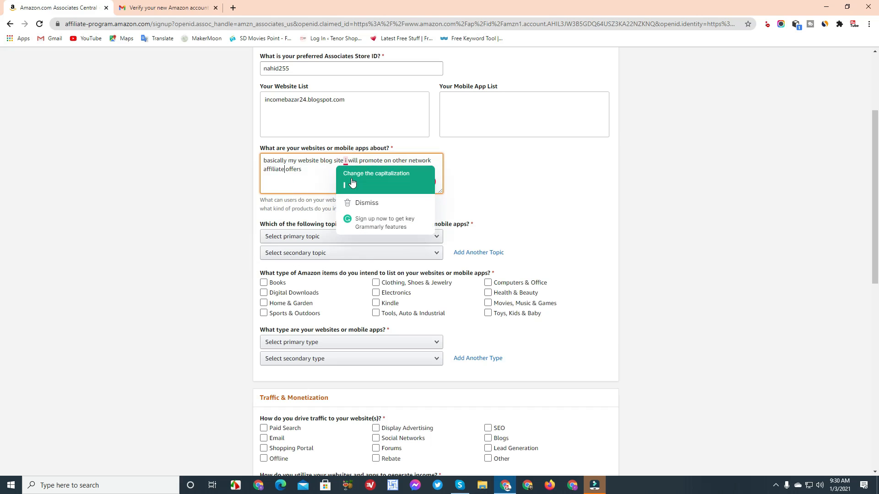
left_click(351, 183)
left_click(314, 173)
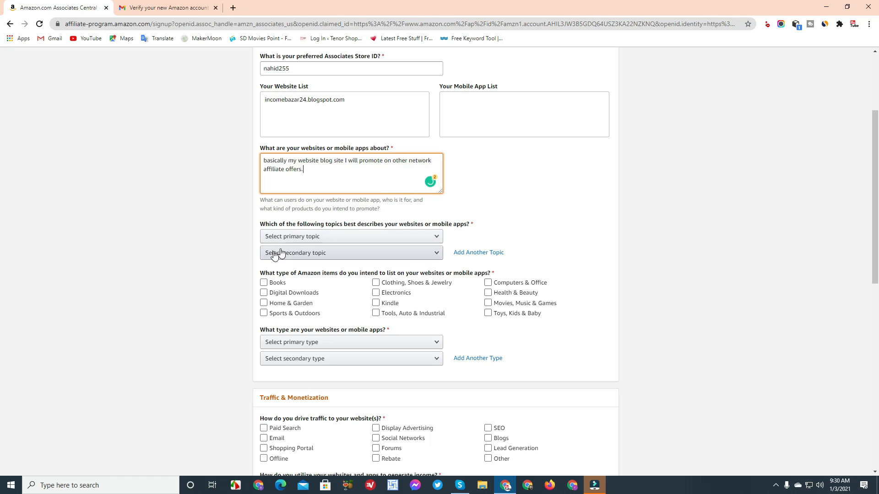
Set primary topic Other and secondary topic Home/Pets/Cooking/Weddings/Family/Arts & Crafts
left_click(370, 242)
scroll(356, 285, "down", 3)
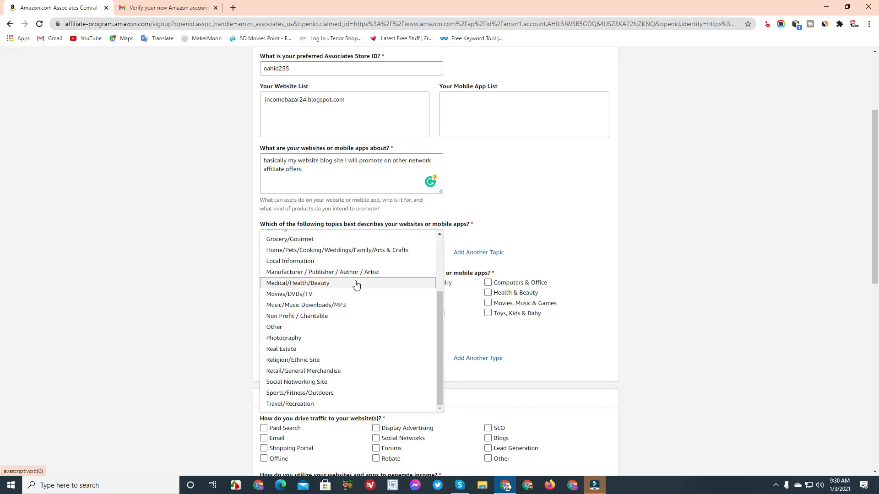
scroll(356, 285, "down", 4)
scroll(352, 168, "up", 5)
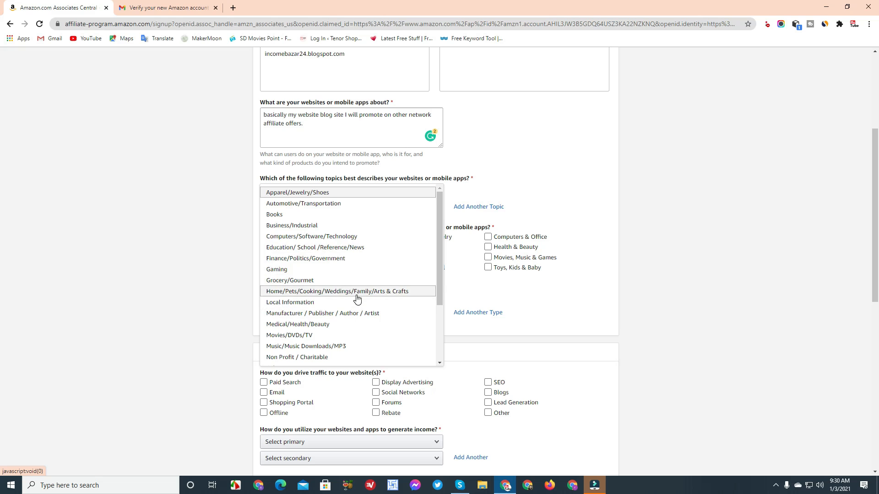
scroll(348, 252, "down", 2)
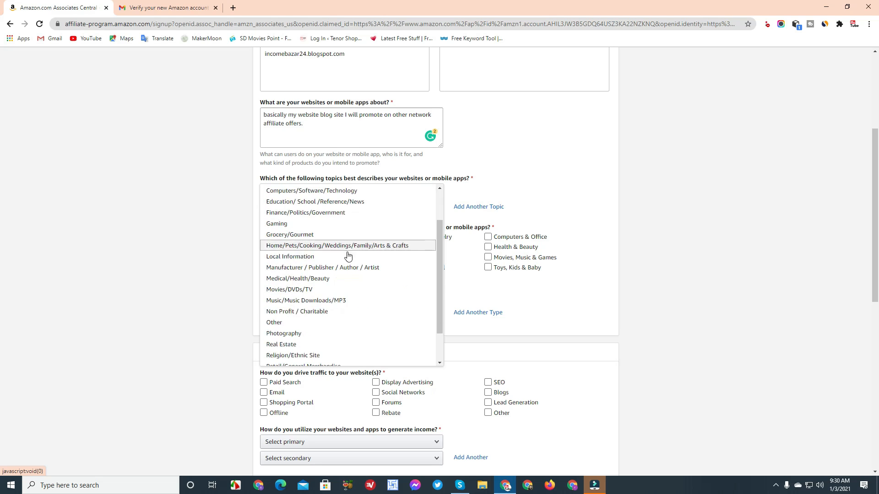
scroll(346, 270, "down", 2)
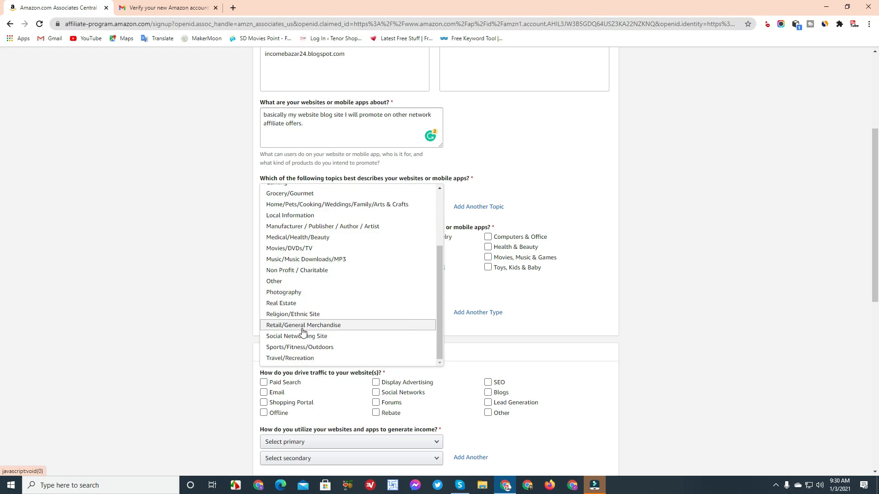
left_click(300, 281)
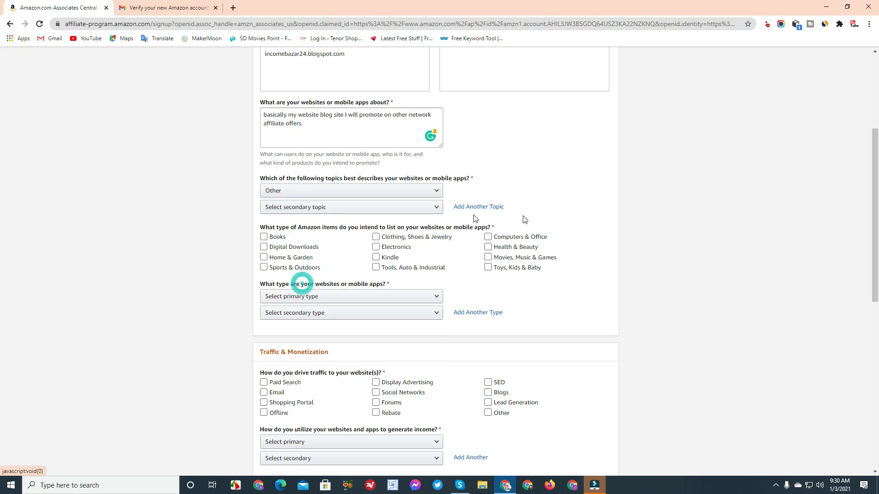
left_click(339, 207)
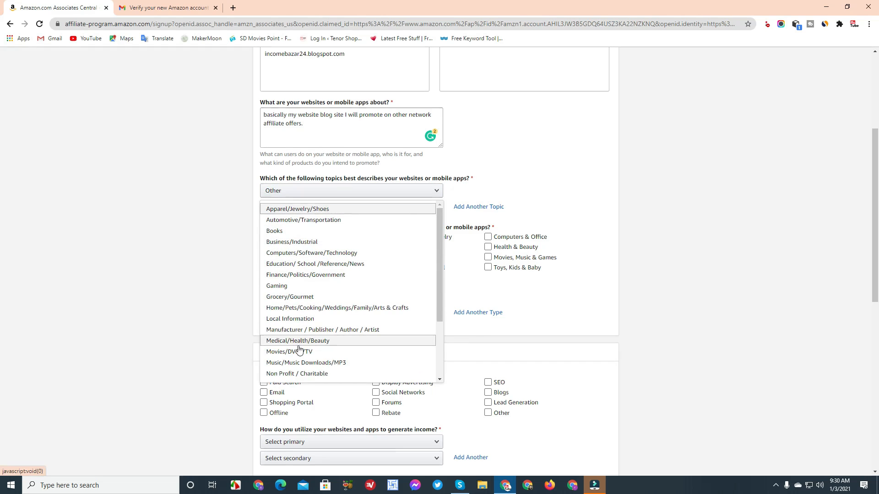
left_click(282, 307)
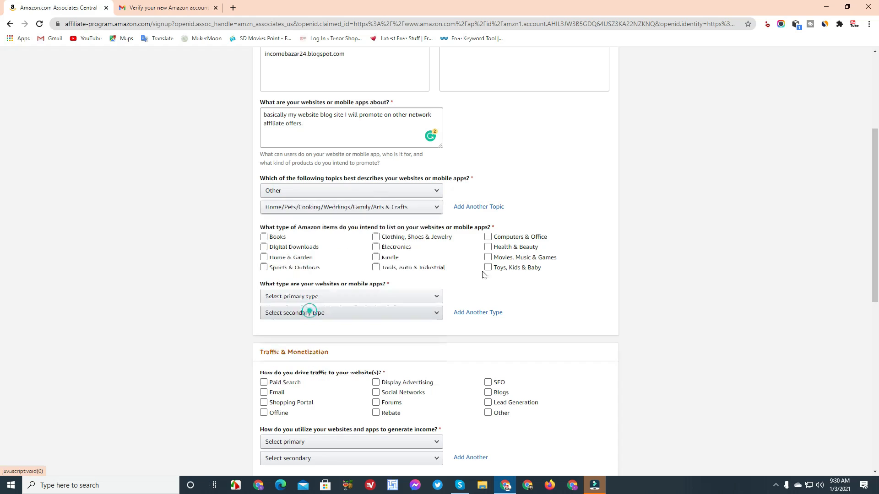
Mark all twelve item categories, from Books through Toys, Kids & Baby
left_click(264, 237)
left_click(264, 248)
left_click(264, 267)
left_click(263, 257)
left_click(377, 236)
left_click(376, 247)
left_click(375, 257)
left_click(375, 267)
left_click(488, 236)
left_click(488, 248)
left_click(488, 257)
left_click(488, 267)
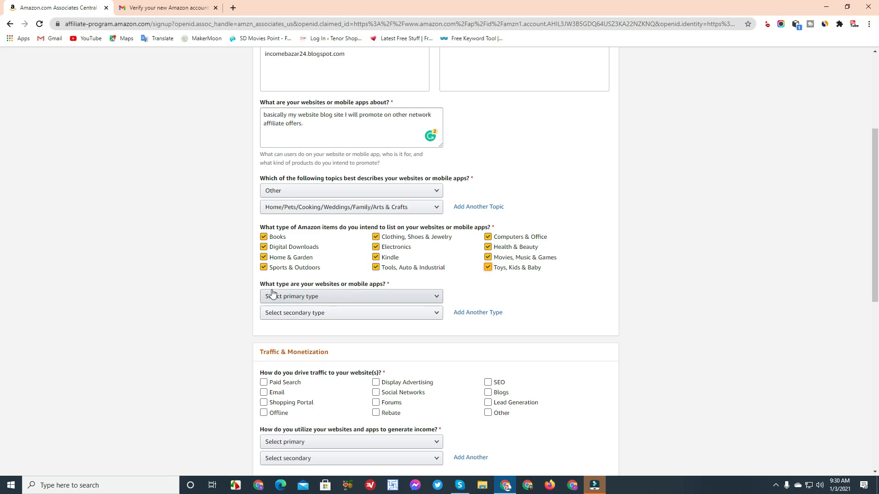
Set both website-type fields to Search
left_click(374, 292)
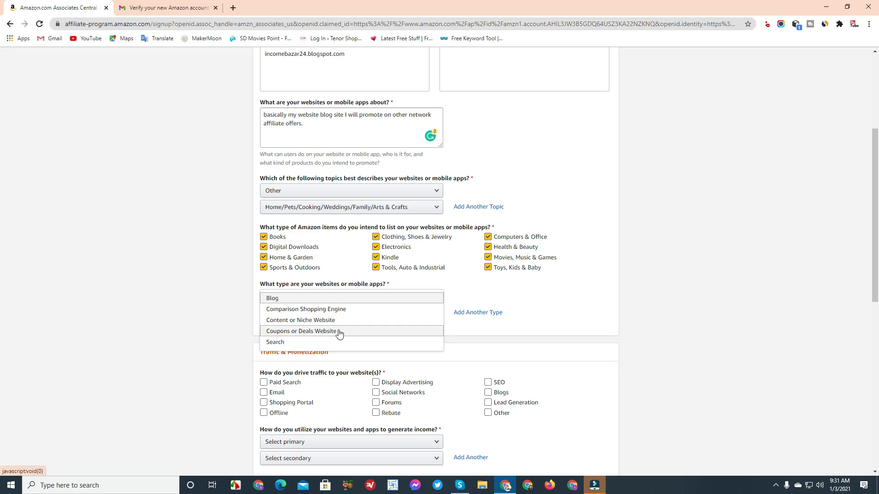
left_click(288, 343)
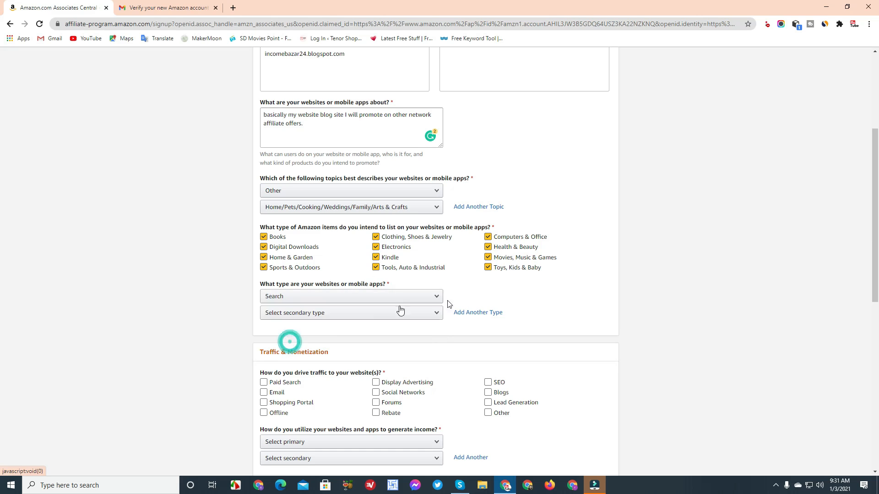
left_click(346, 316)
left_click(307, 357)
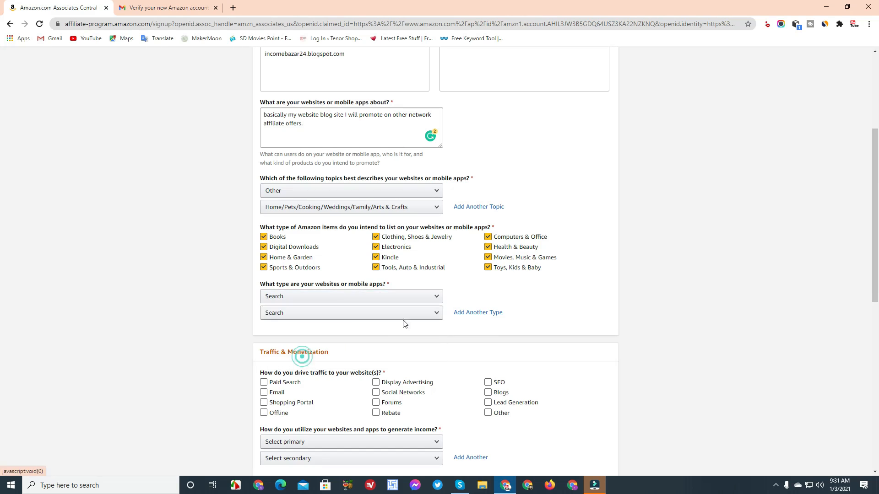
scroll(380, 295, "down", 3)
Tick all twelve traffic sources, from Paid Search through Other
left_click(264, 245)
left_click(264, 275)
left_click(264, 264)
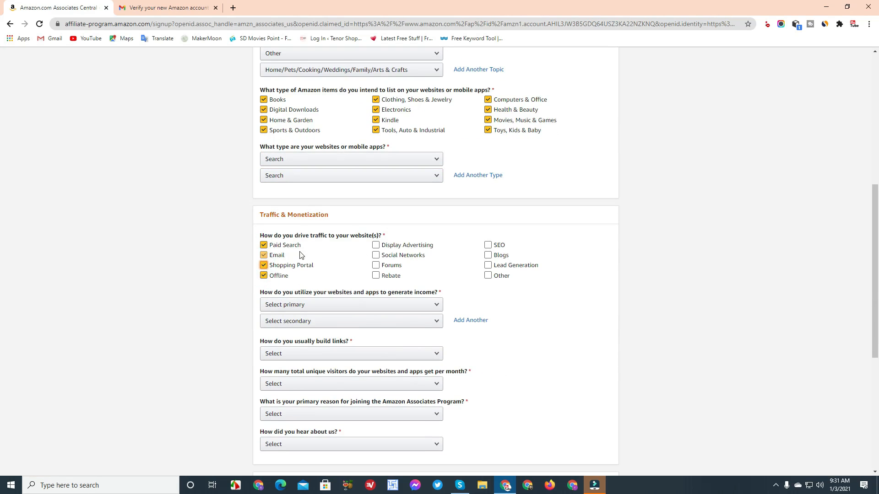
left_click(264, 255)
left_click(376, 244)
left_click(376, 255)
left_click(376, 266)
left_click(376, 275)
left_click(487, 245)
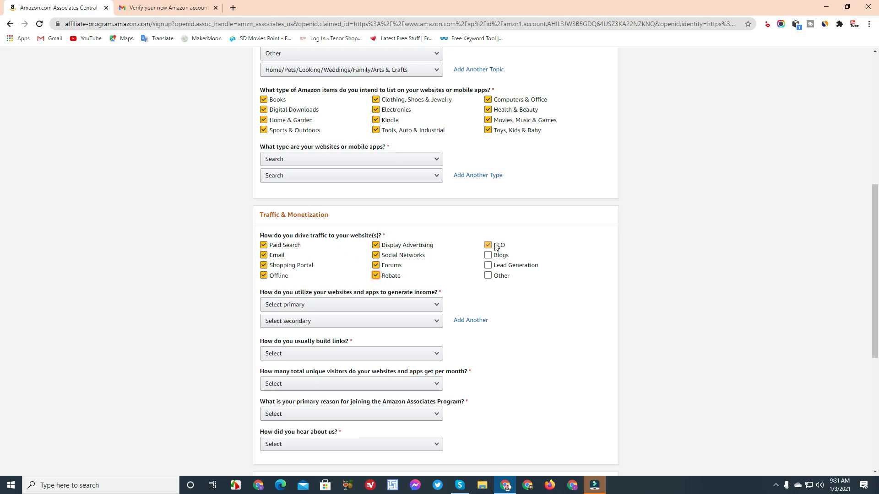
left_click(488, 255)
left_click(488, 265)
left_click(487, 276)
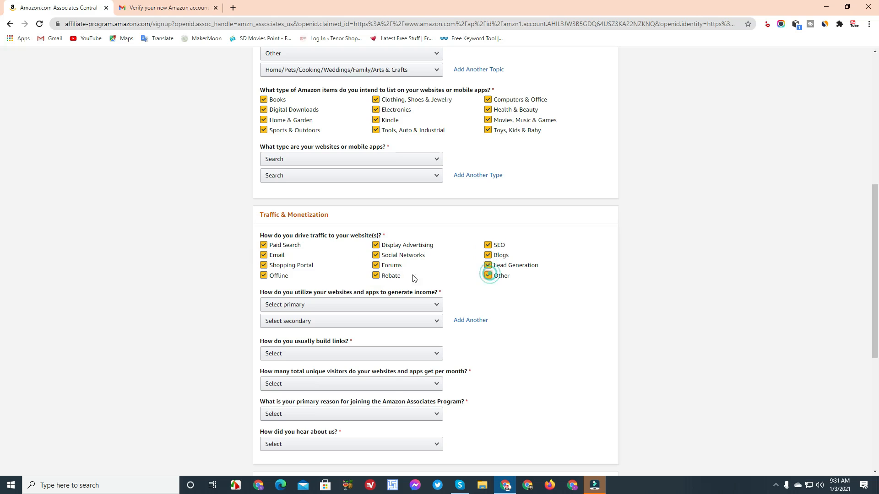
Set primary income to Other Affiliate Programs and secondary monetization to Amazon Associates only
left_click(308, 313)
left_click(349, 327)
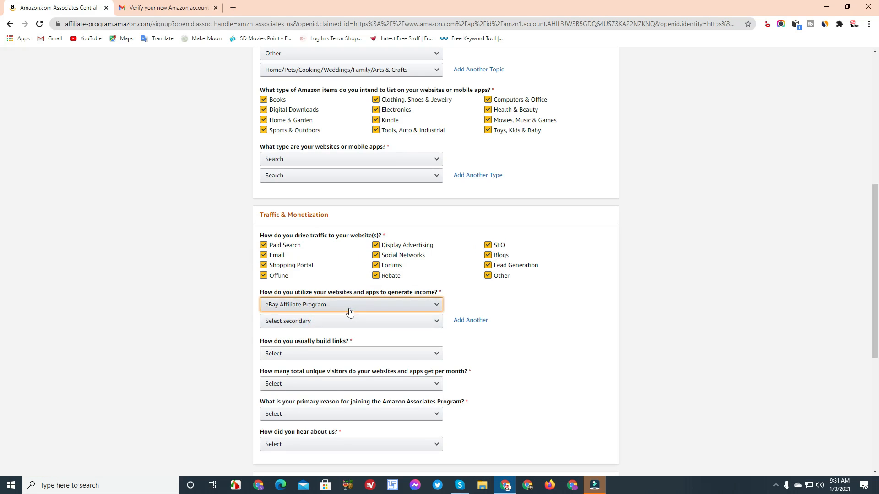
left_click(348, 309)
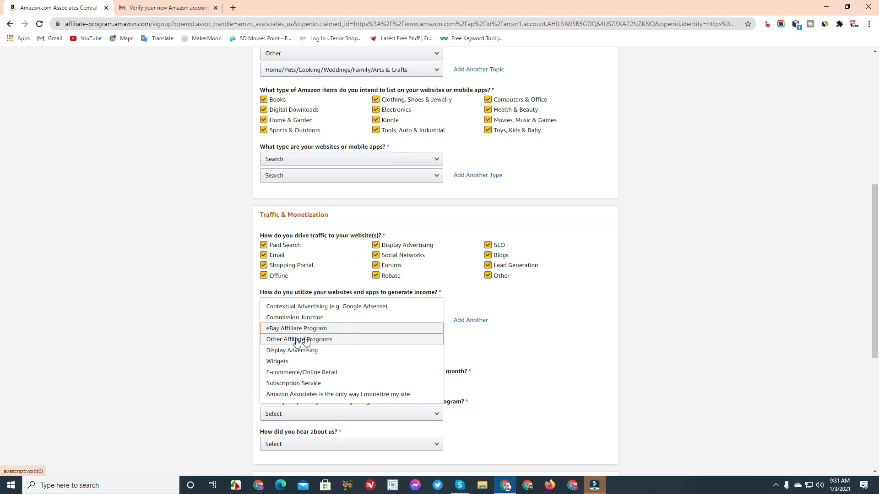
left_click(340, 343)
left_click(337, 319)
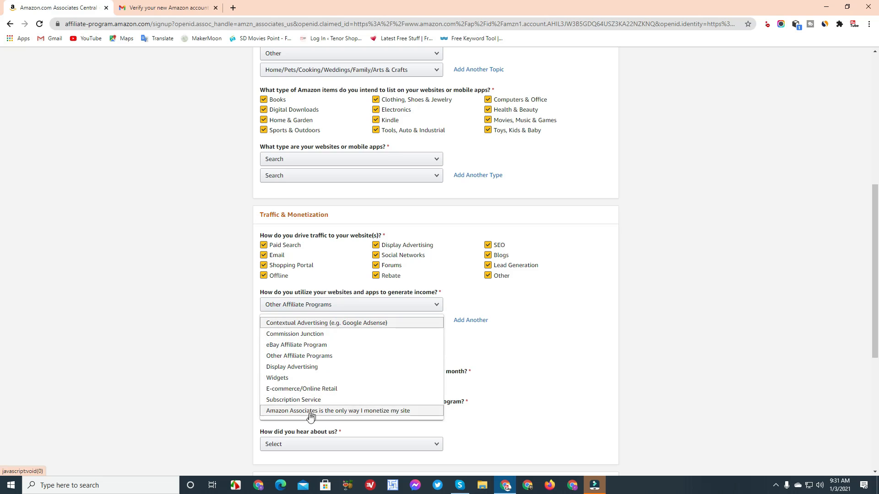
left_click(356, 412)
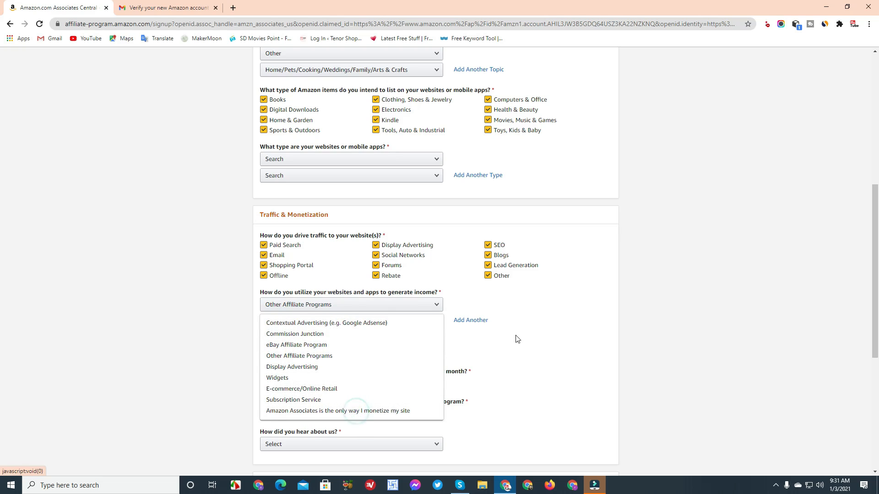
left_click(333, 411)
Answer links Other, visitors From 501 to 5,000, reason Other, and heard via Online Search
left_click(340, 358)
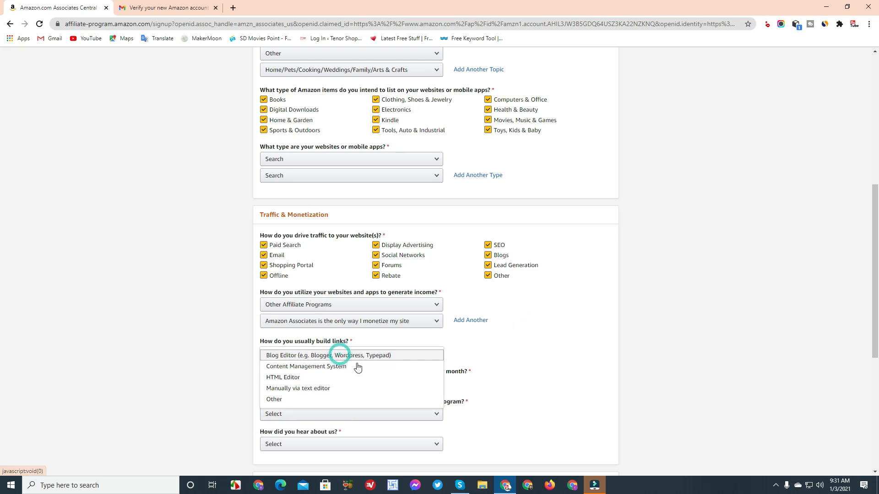
left_click(288, 400)
scroll(337, 386, "down", 1)
left_click(331, 338)
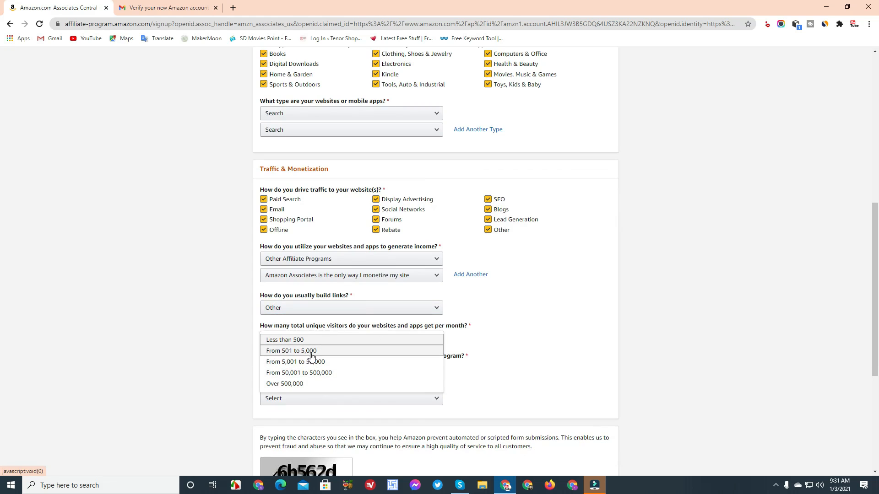
left_click(318, 353)
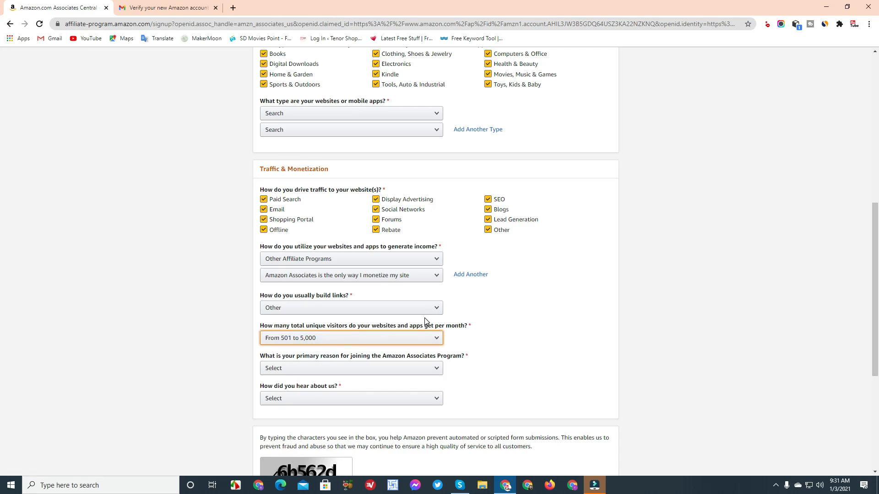
scroll(334, 240, "down", 3)
left_click(333, 231)
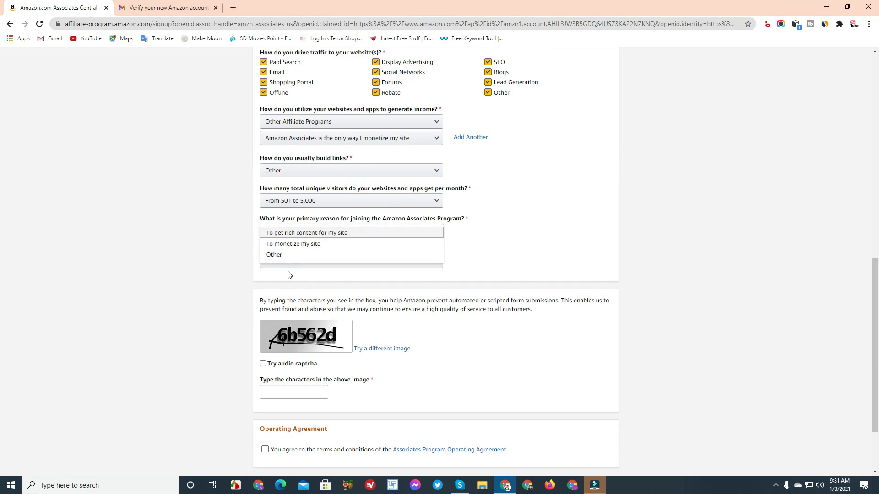
left_click(304, 259)
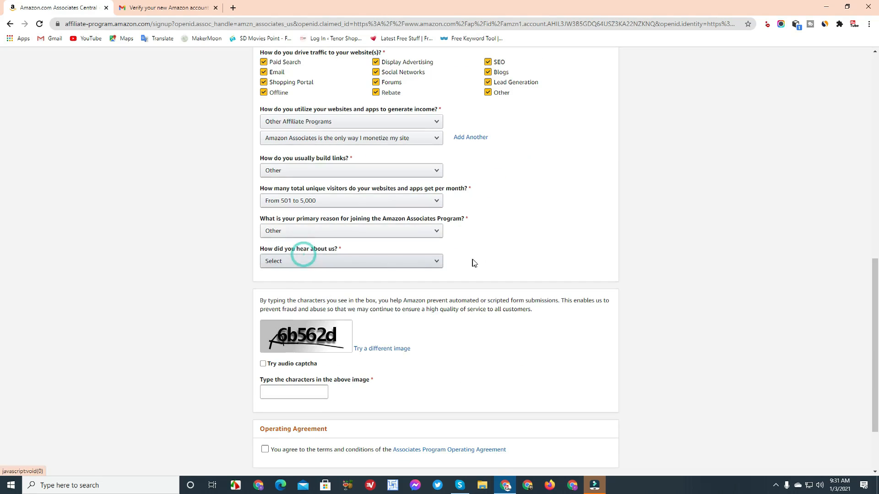
left_click(379, 260)
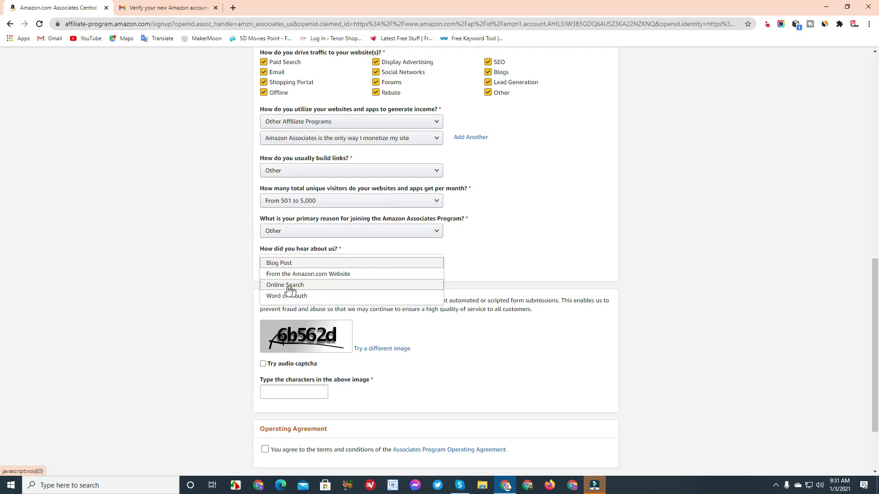
left_click(290, 285)
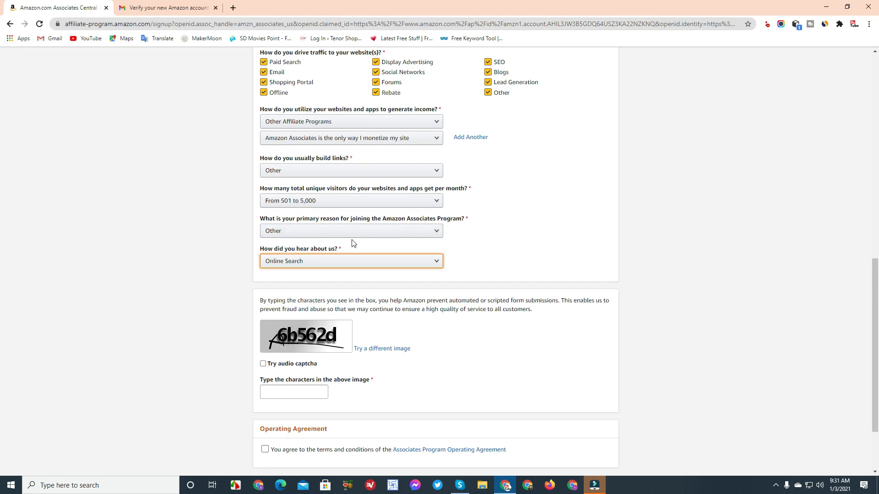
scroll(353, 245, "down", 2)
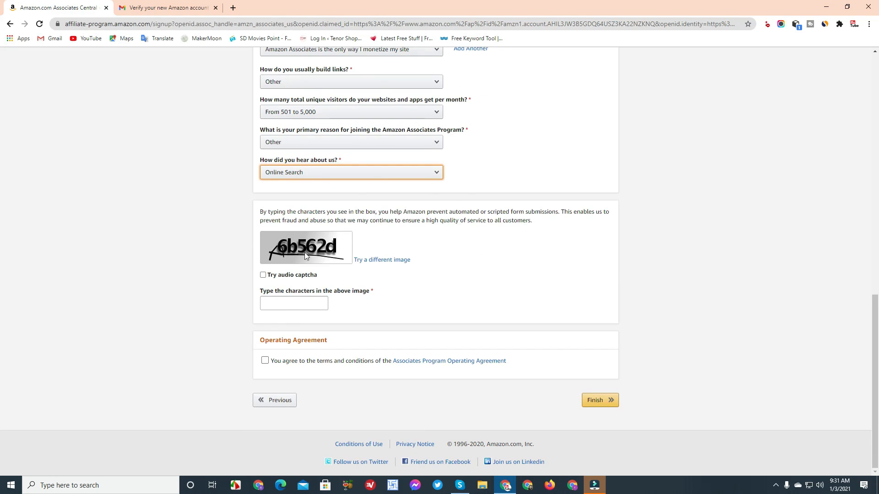
Switch the captcha to audio and back to the image captcha
scroll(463, 191, "up", 4)
scroll(437, 214, "up", 5)
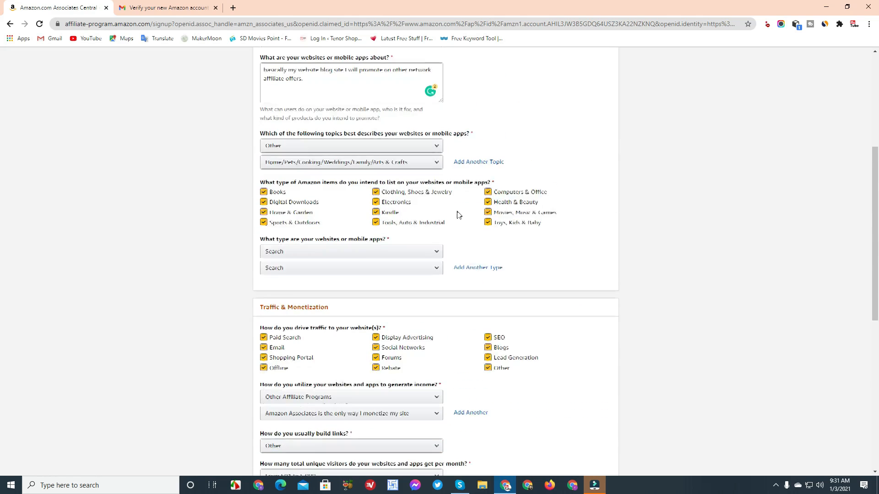
scroll(451, 217, "down", 9)
left_click(292, 302)
left_click(263, 275)
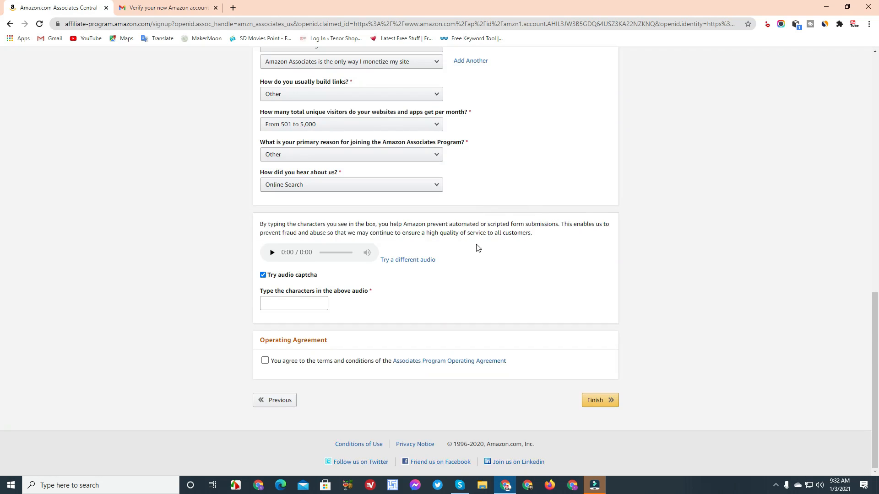
left_click(264, 275)
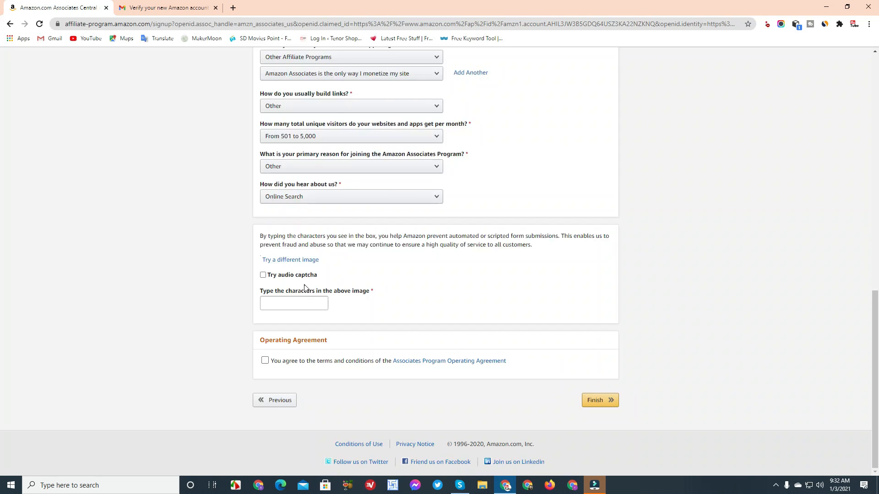
left_click(297, 304)
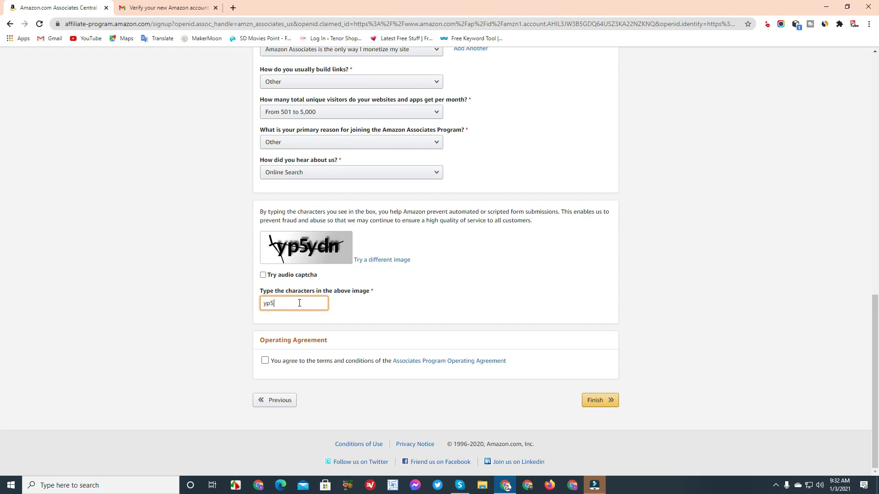
Enter the captcha characters, accept the Operating Agreement, and submit the profile with Finish
type("yp5ydn")
left_click(265, 361)
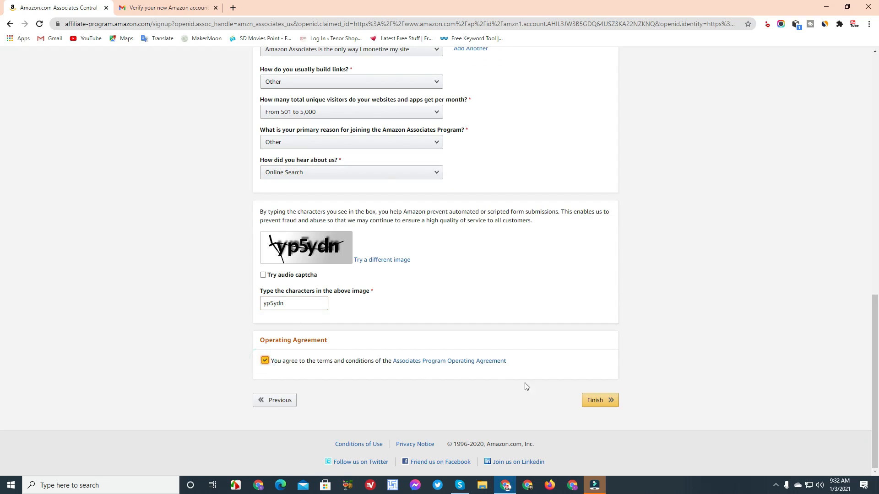
left_click(607, 402)
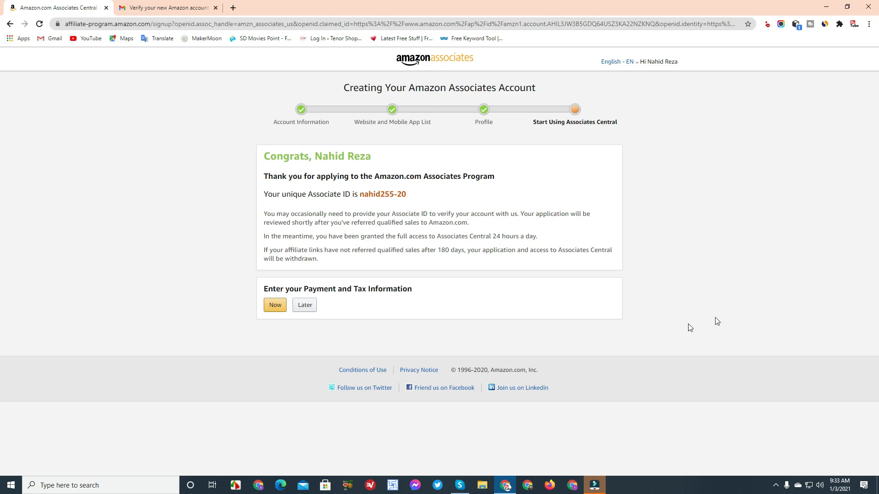
Postpone the payment and tax information by choosing Later on the Congrats page
left_click(302, 306)
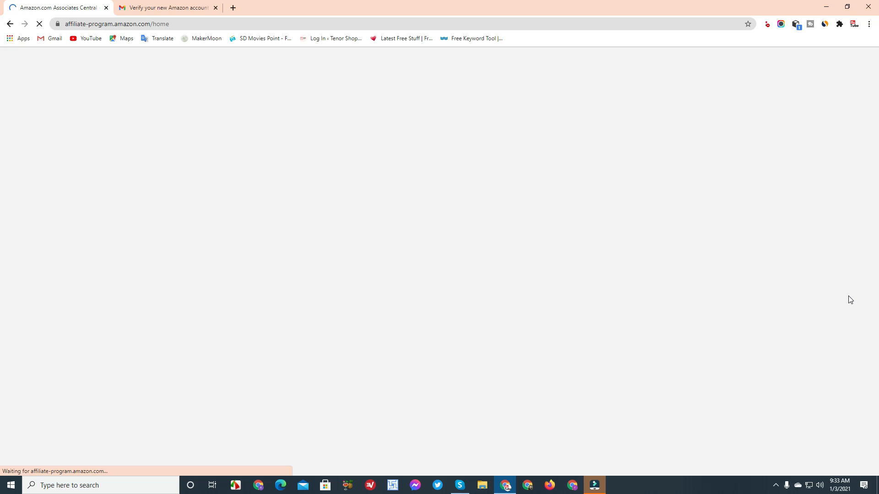
Scroll through the Associates Central dashboard's $0.00 earnings overview, then back to the top
scroll(596, 230, "down", 7)
scroll(603, 264, "up", 5)
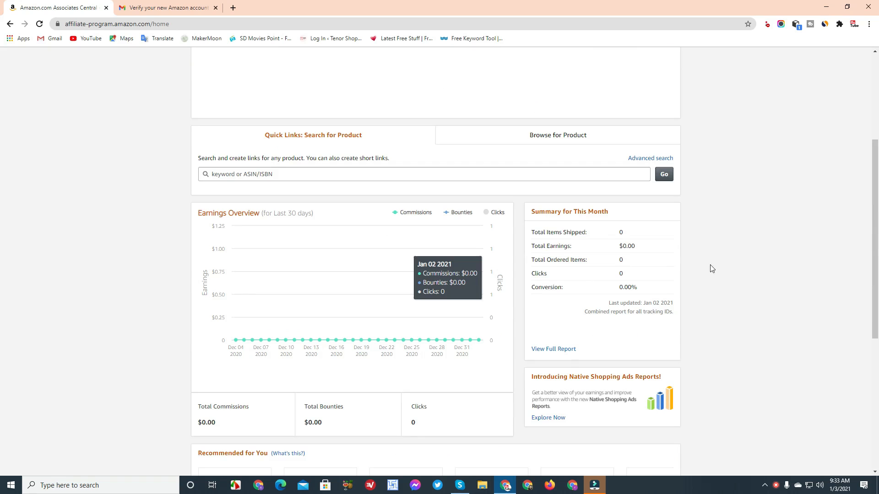
scroll(641, 259, "up", 1)
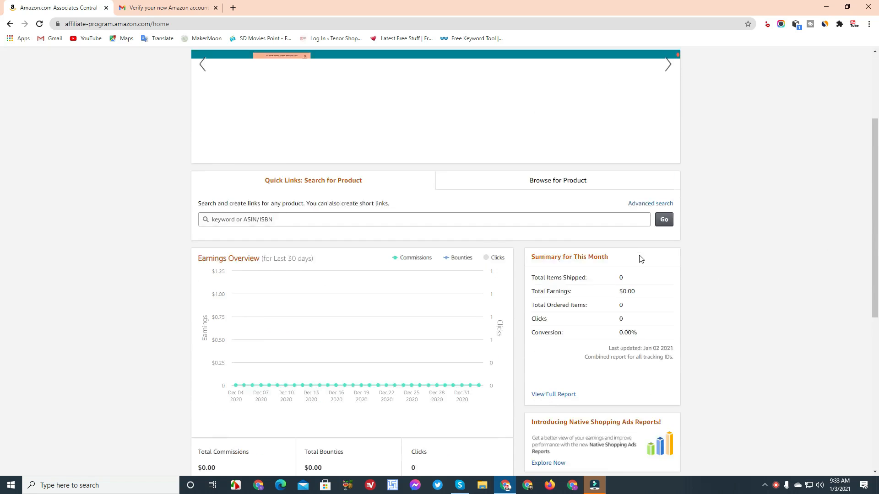
scroll(640, 259, "up", 3)
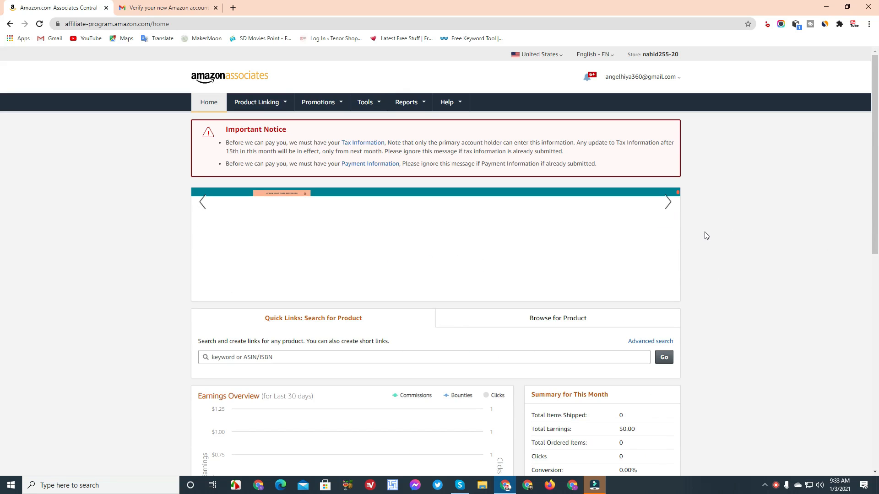